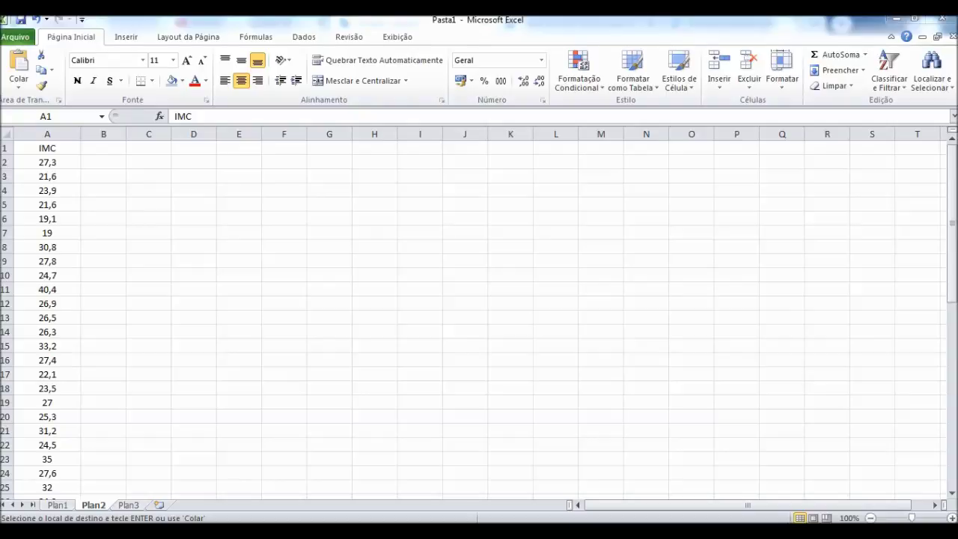
Paste the IMC data and note in C3 that the data runs from A2 to A54.
key("ctrl+v")
left_click(148, 176)
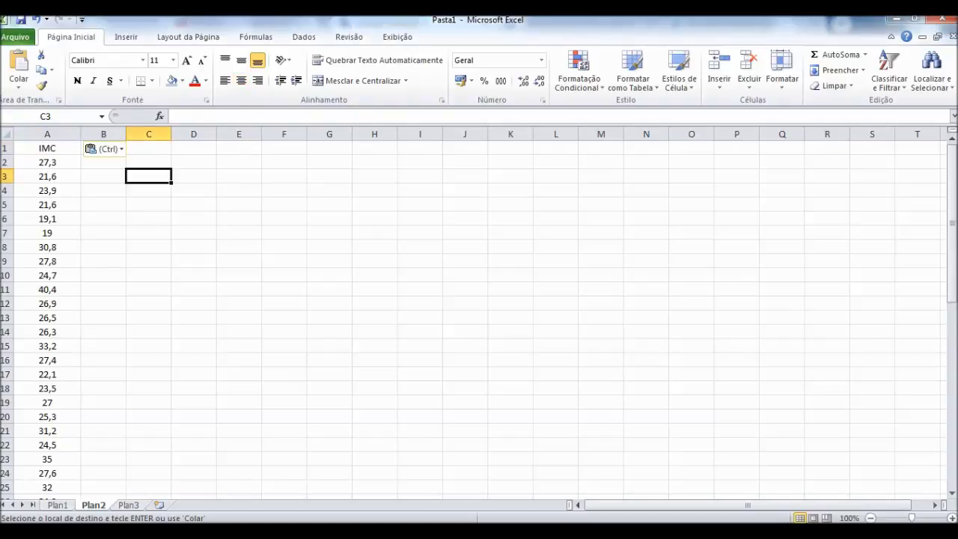
type("Os dados iniciam em A2 e vão até A")
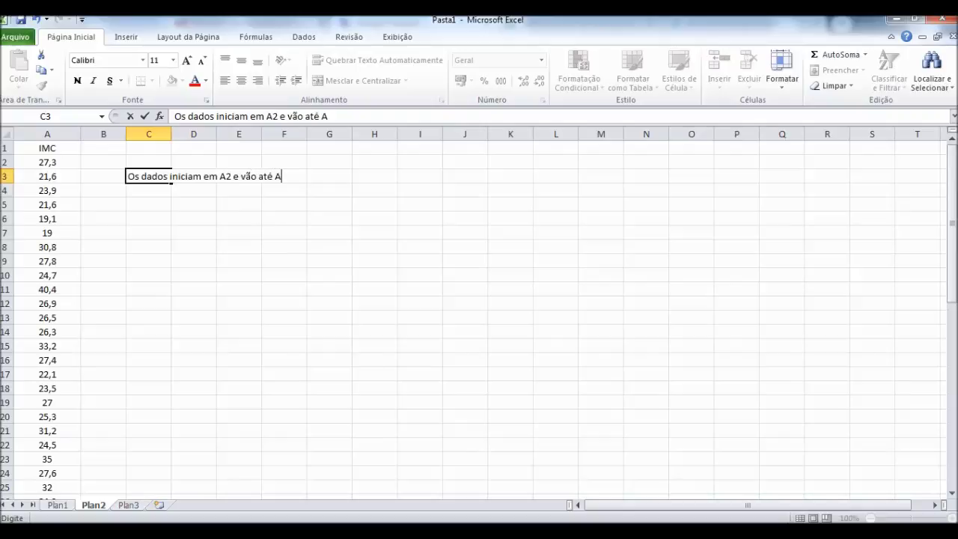
type("54")
key("Return")
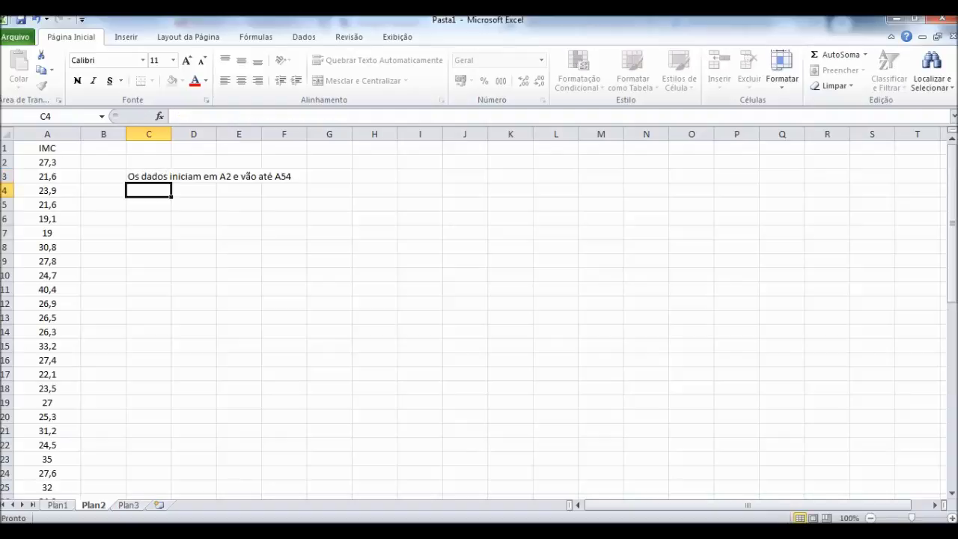
Label n and count the data with =CONT.NÚM(A2:A54), giving 53.
key("Return")
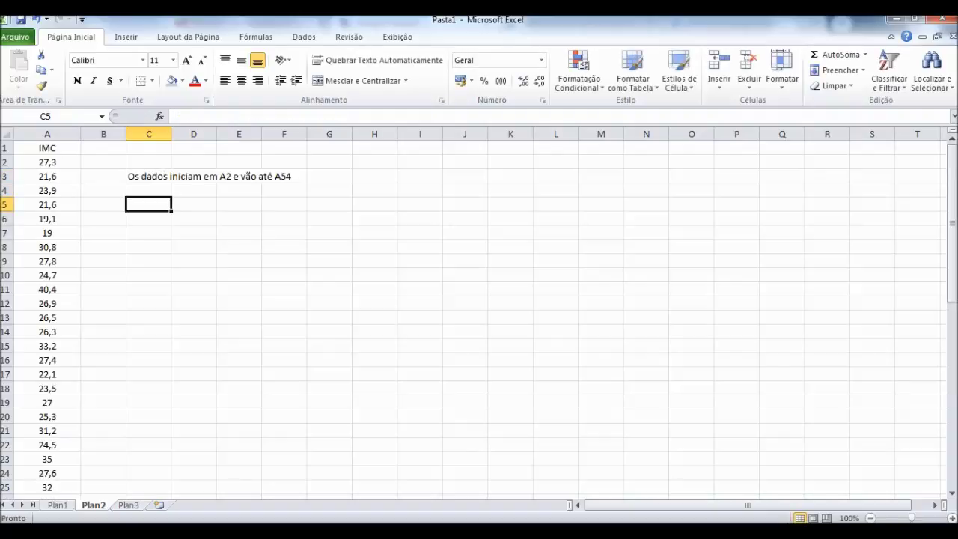
type("n")
key("Tab")
type("=conti")
key("BackSpace")
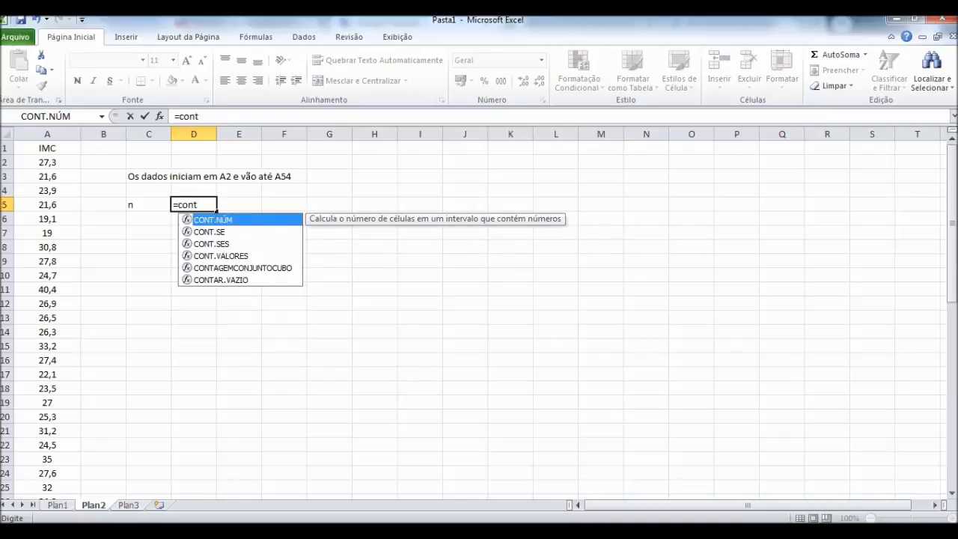
key("Tab")
type("A2")
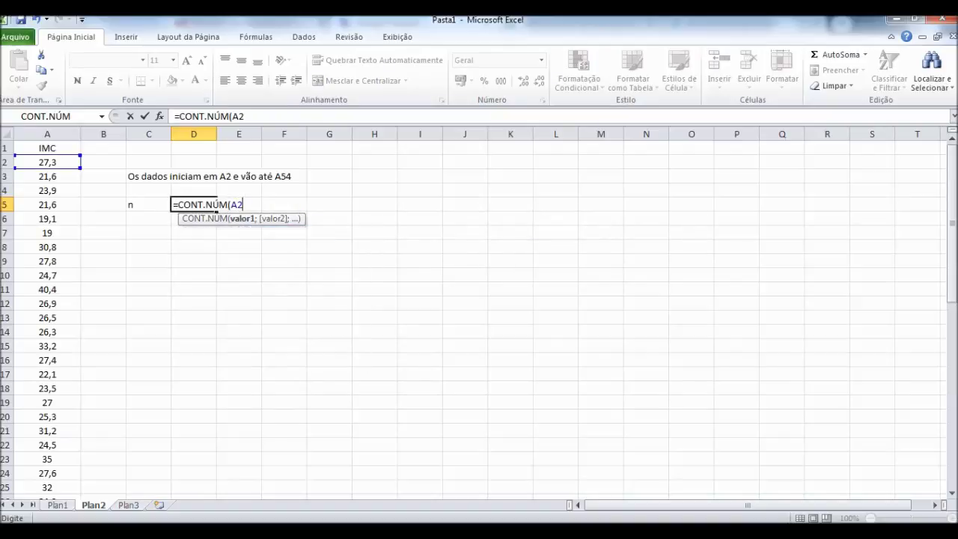
type(":A54")
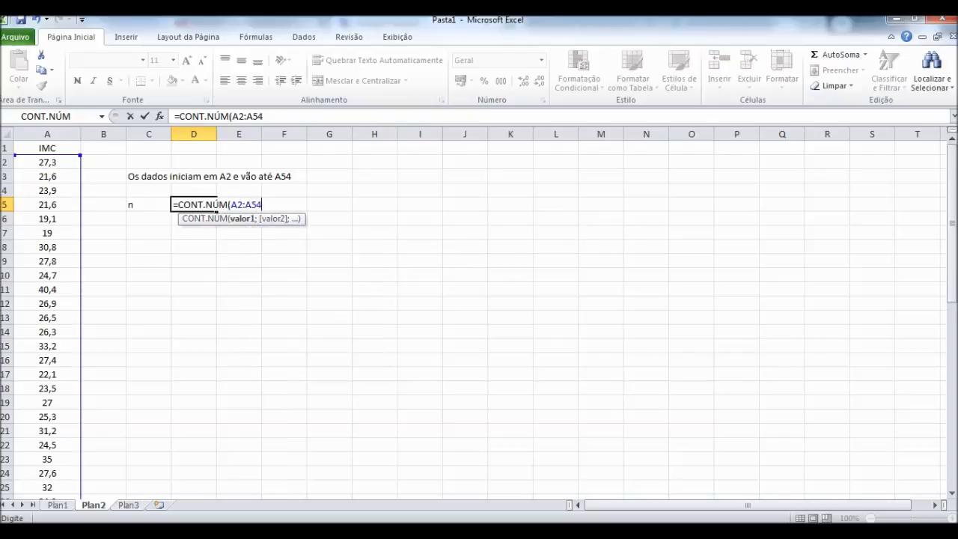
type(")")
key("Return")
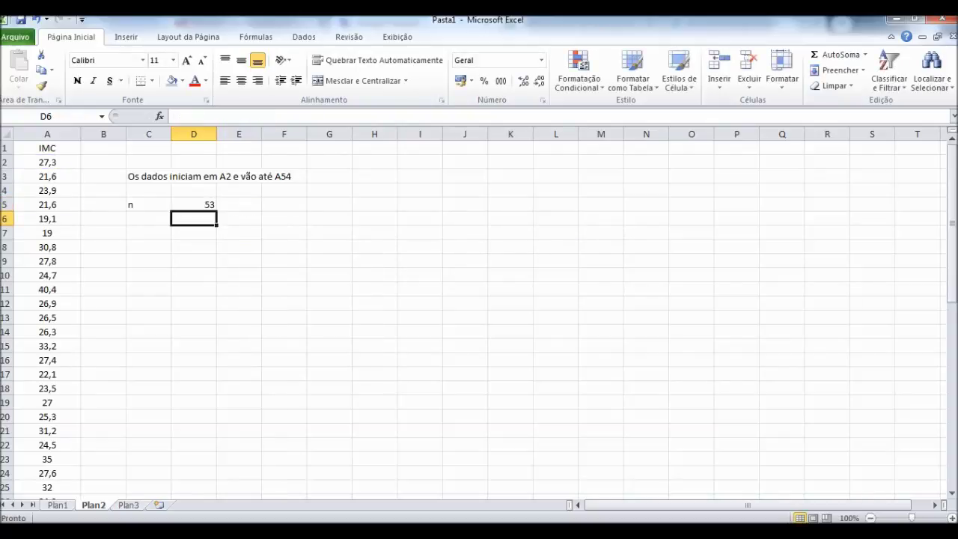
Label k and set it to =RAIZ(D5), the square root of n (7,28011).
left_click(148, 218)
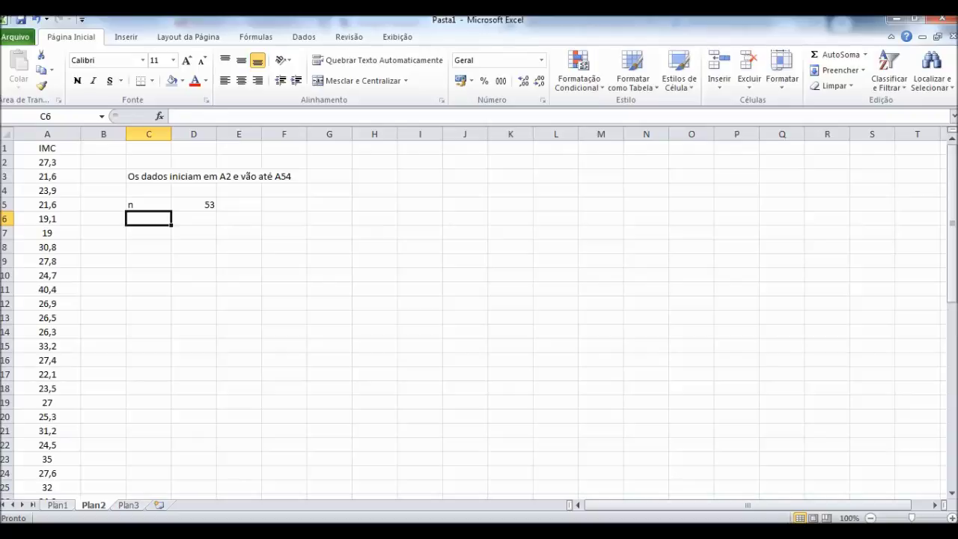
type("k")
key("Tab")
type("=")
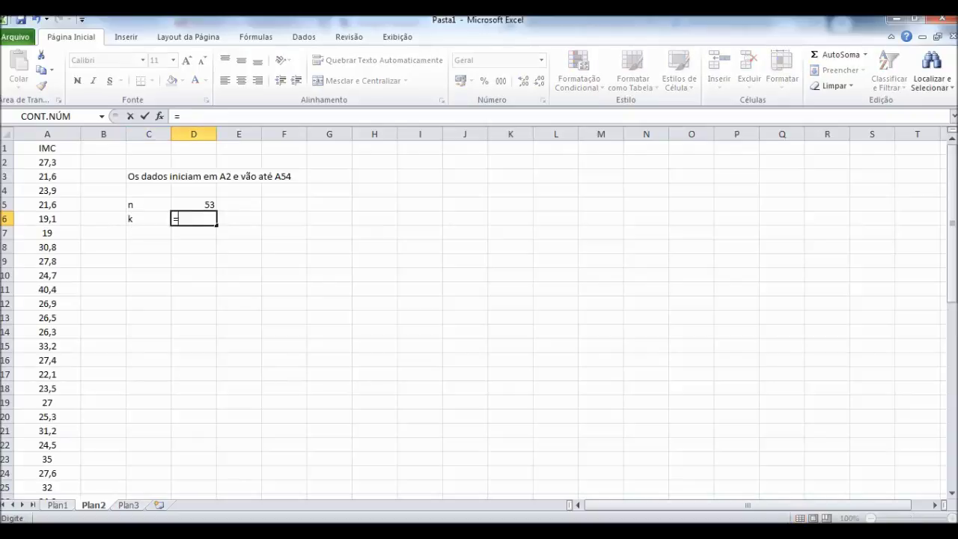
type("rai")
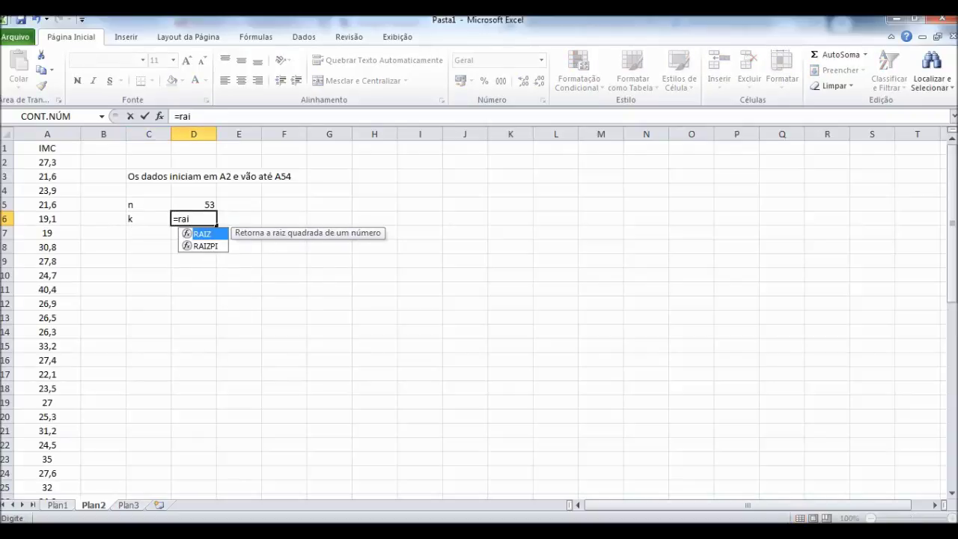
key("Tab")
key("Up")
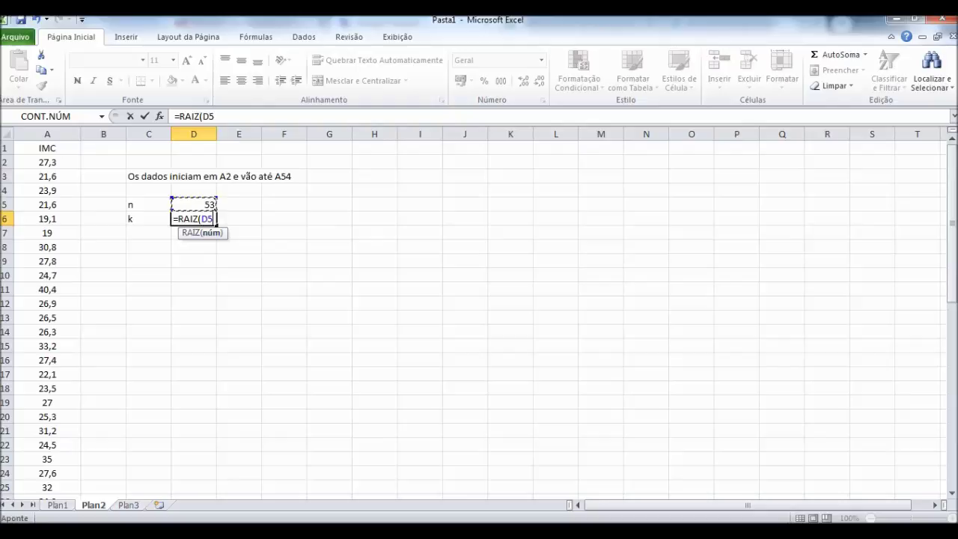
type(")")
key("Return")
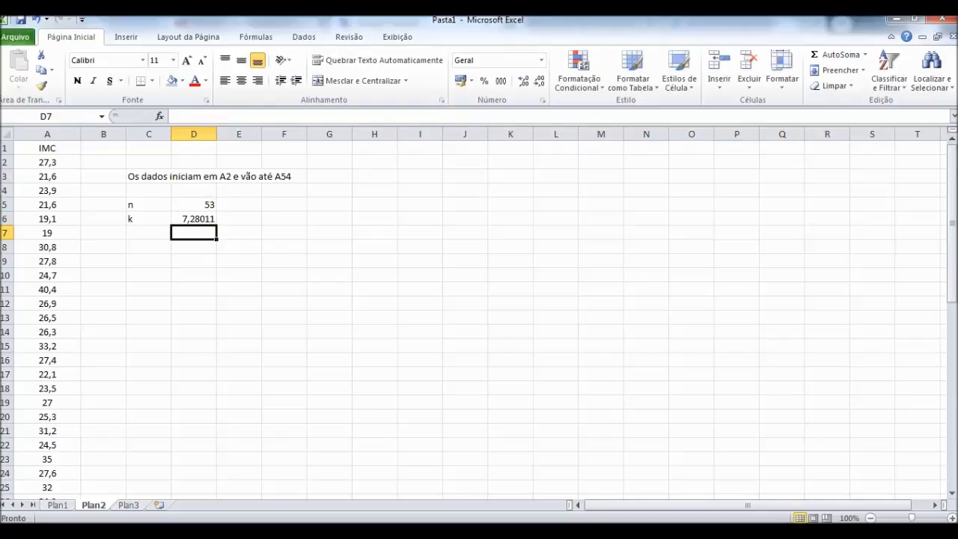
left_click(148, 233)
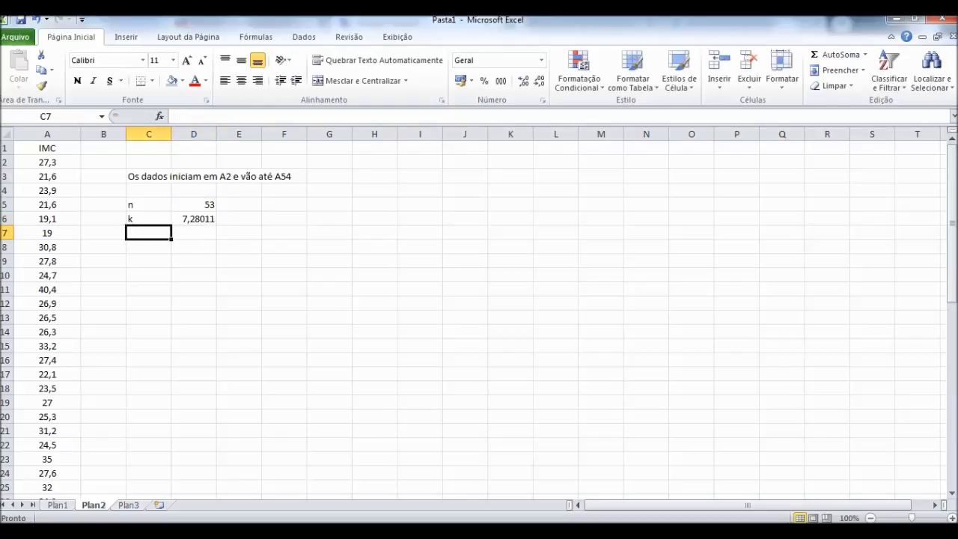
Add Máximo with =MÁXIMO(A2:A54), giving 40,4.
type("Máximo")
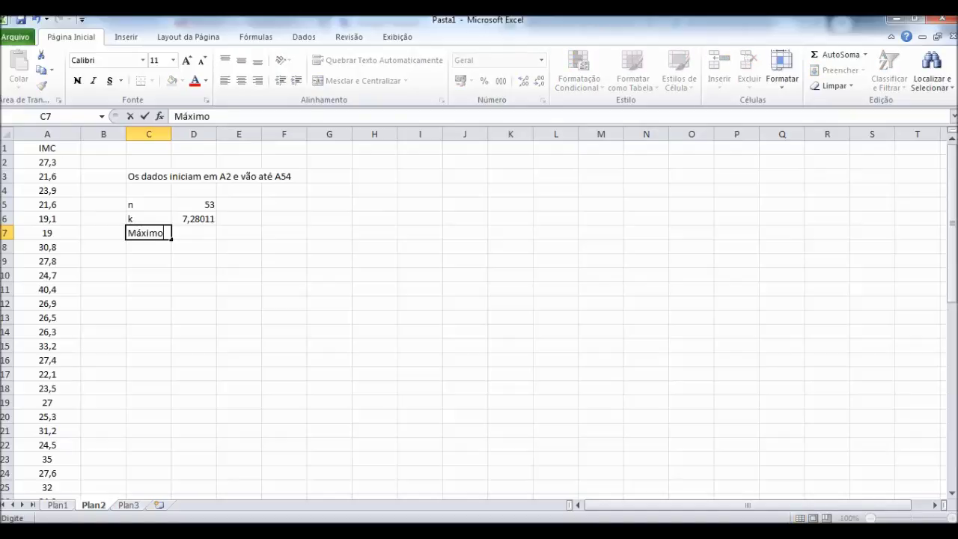
key("Tab")
type("=Má")
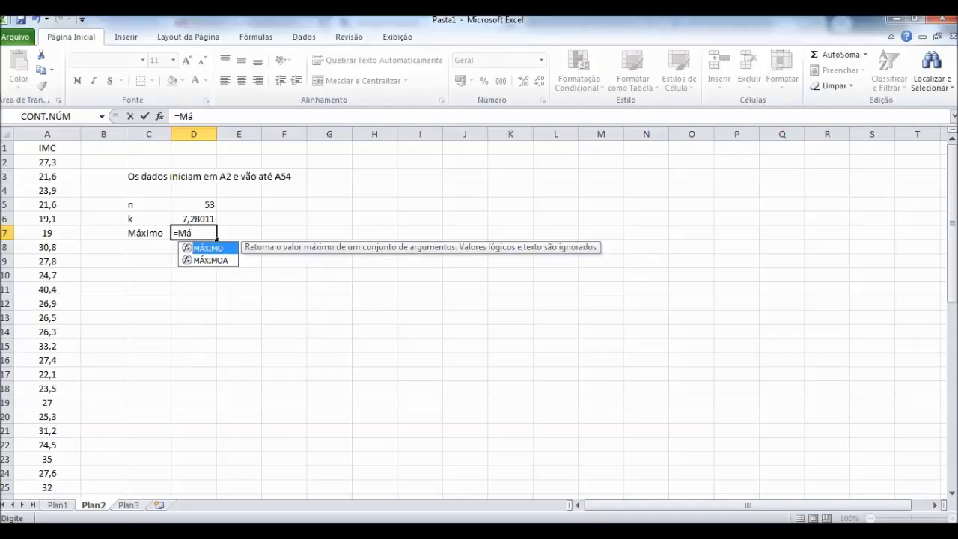
key("Tab")
type("A2:A")
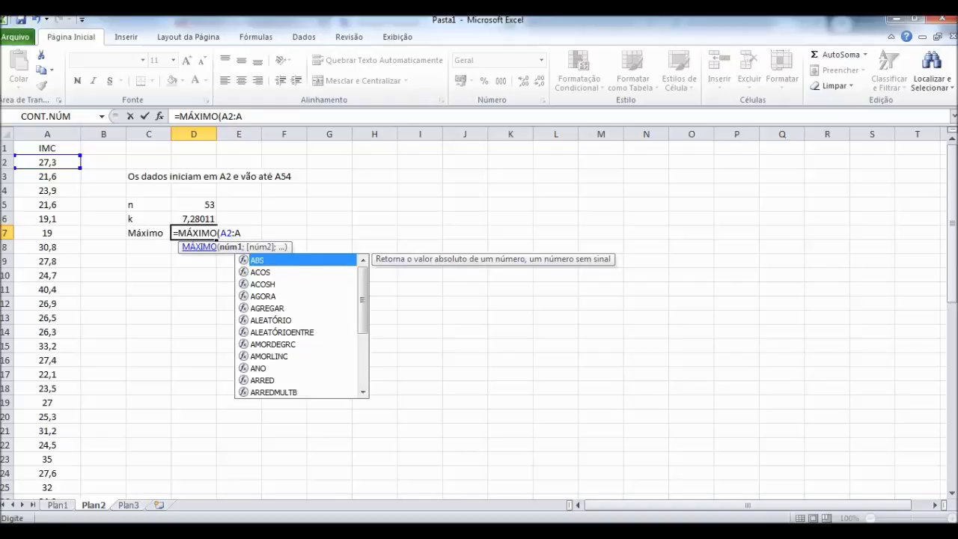
type("54)")
key("Return")
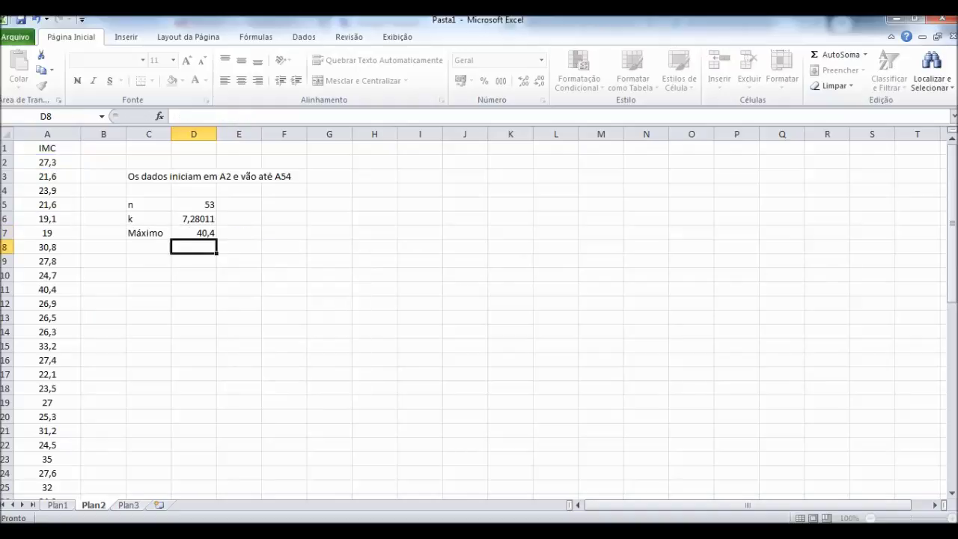
Add Mínimo with =MÍNIMO(A2:A54), giving 18,7, and start the Amplitude label below.
left_click(148, 247)
type("Mínimo")
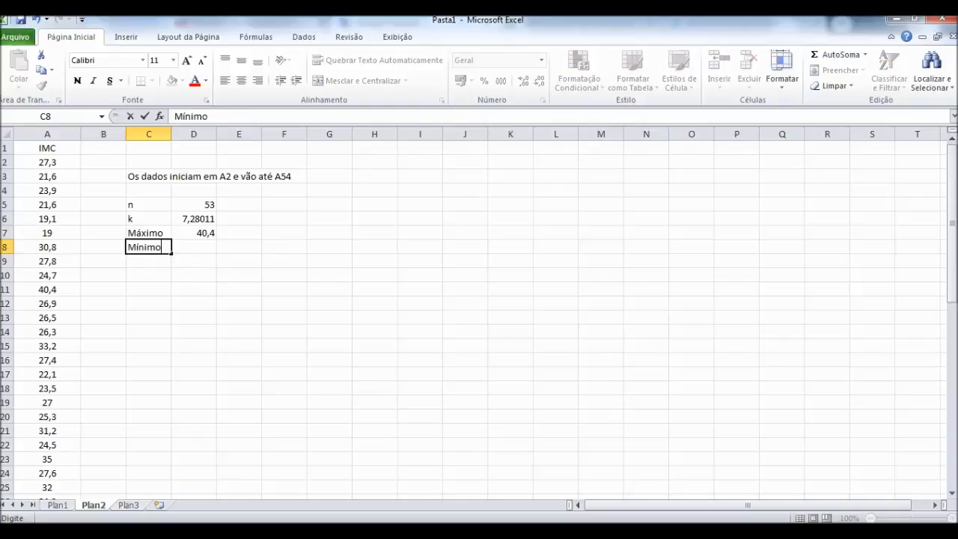
key("Tab")
type("=Míni")
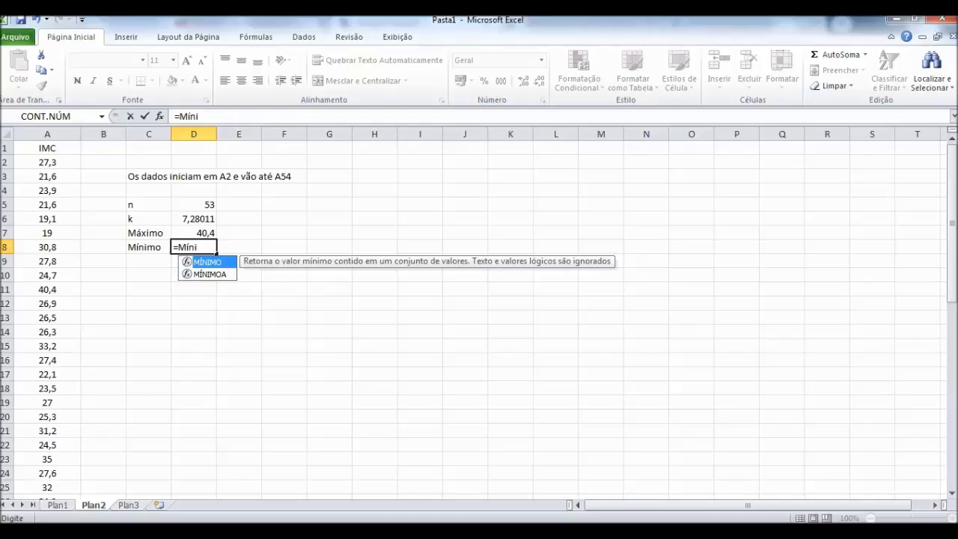
key("Tab")
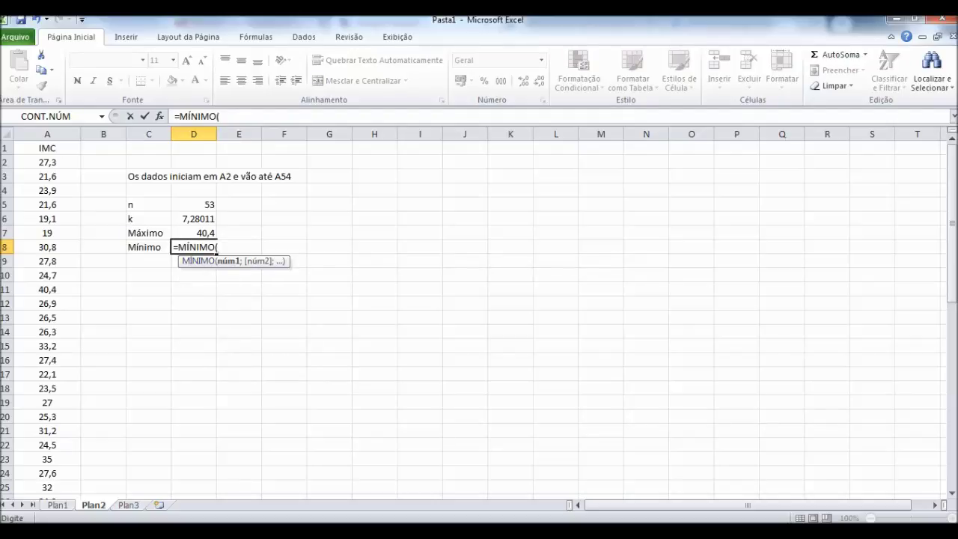
type("A")
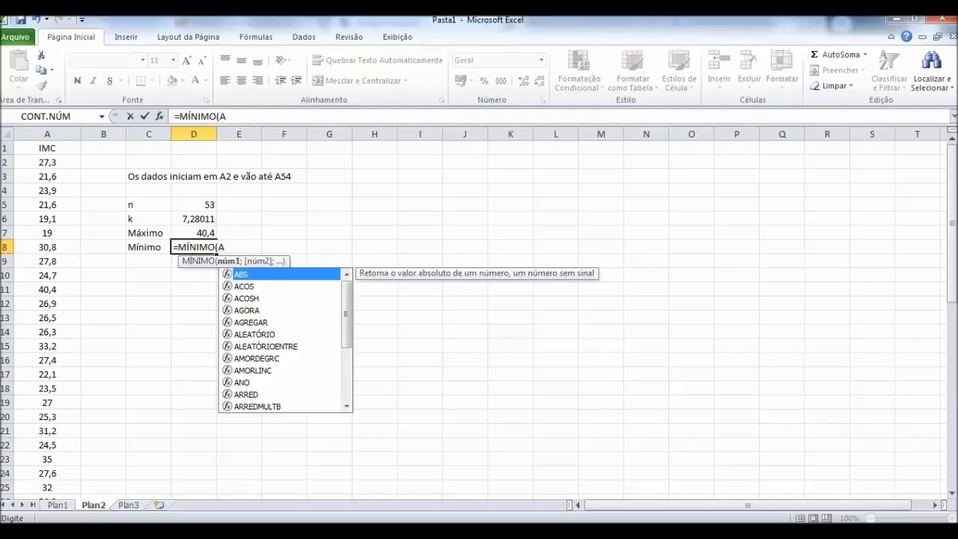
type("2:1")
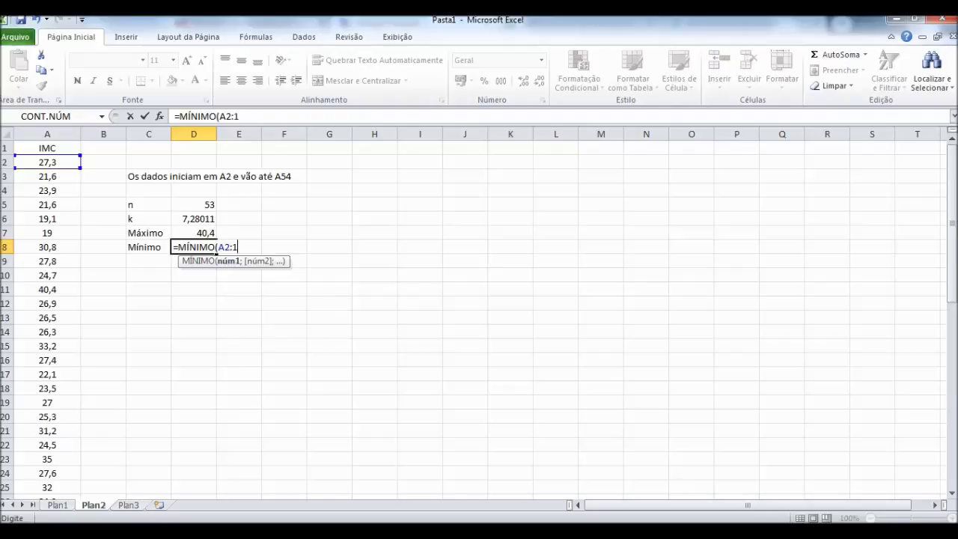
key("BackSpace")
type("A")
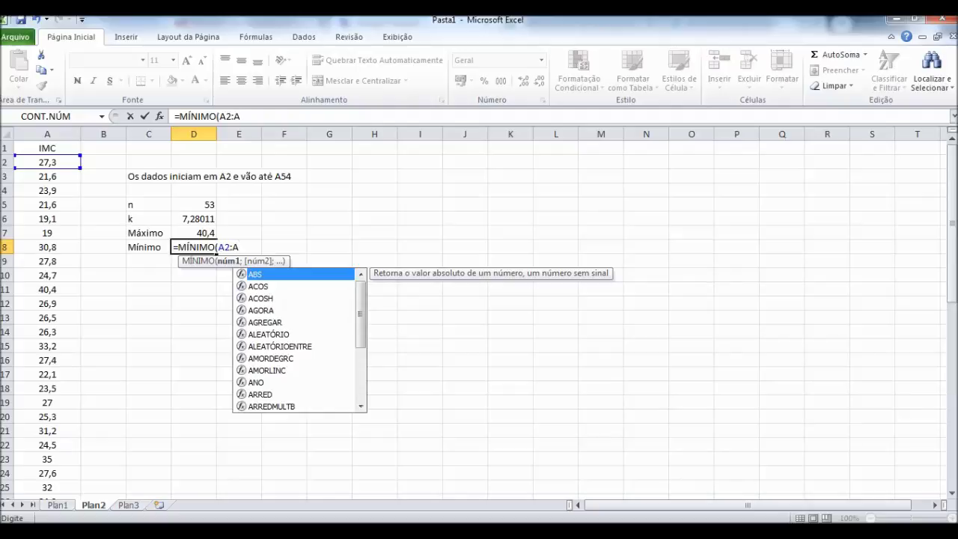
type("54)")
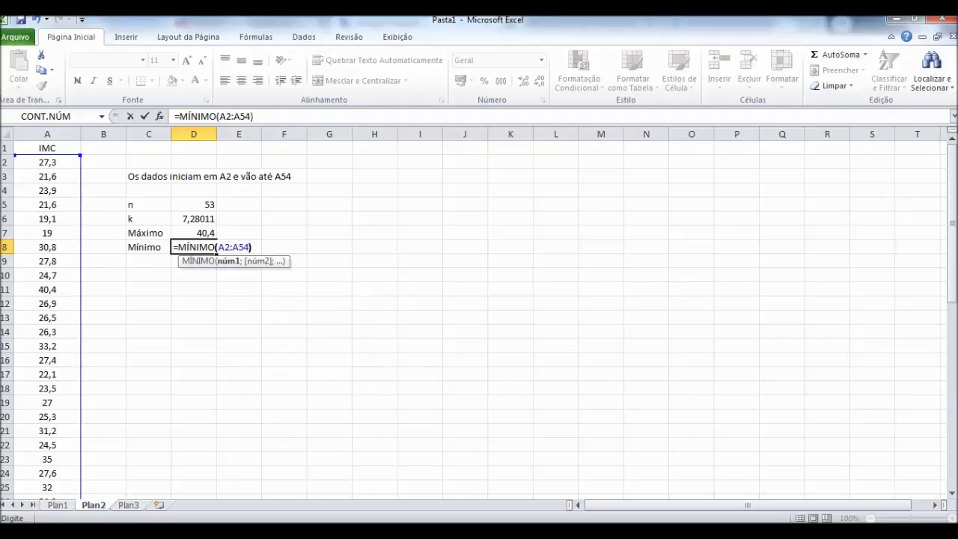
key("Return")
key("Down")
key("Left")
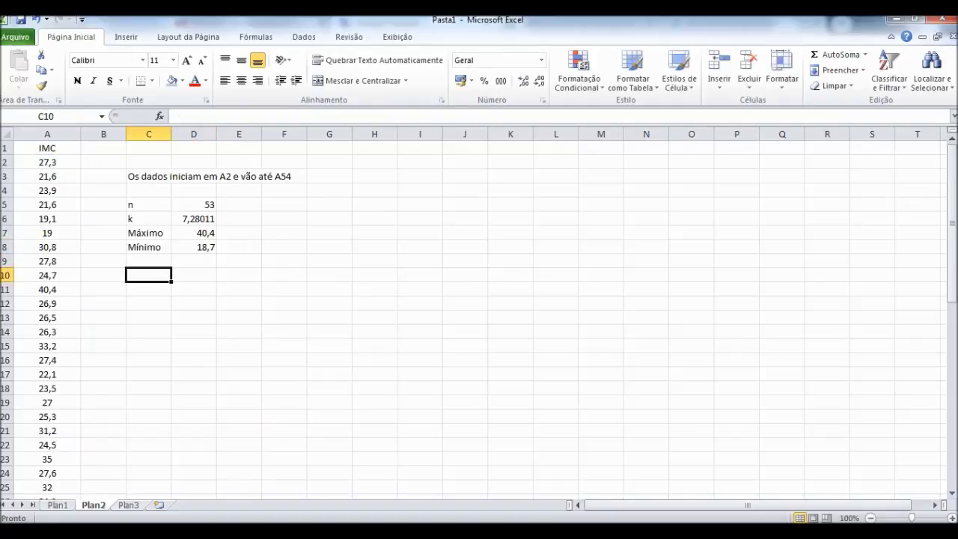
type("Amplitude")
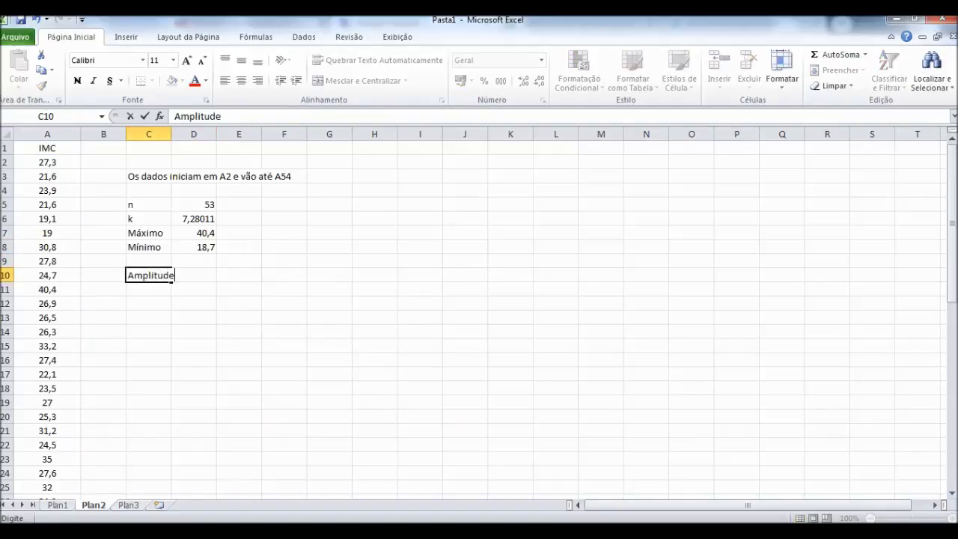
Widen column C and set Amplitude to =D7-D8 (21,7).
key("Tab")
left_click_drag(171, 133, 190, 133)
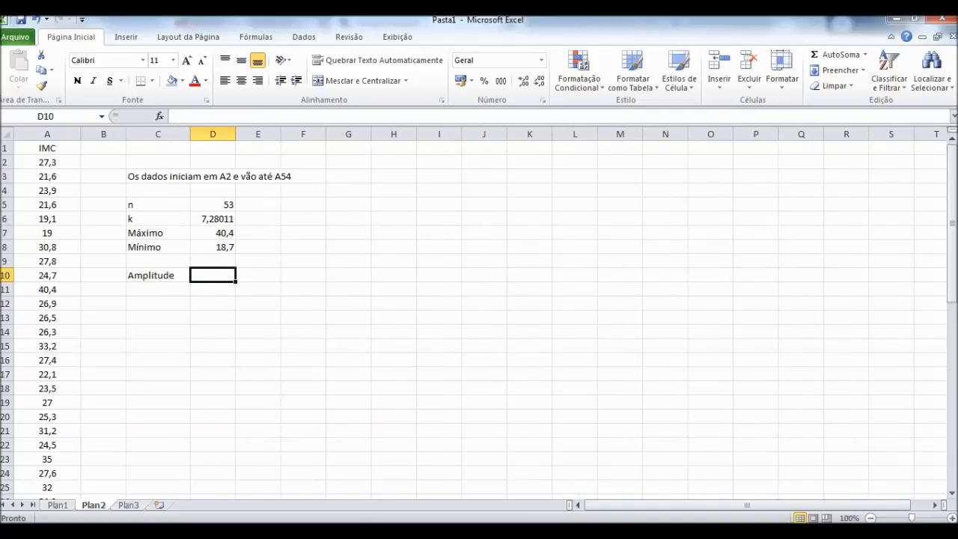
type("=")
left_click(213, 233)
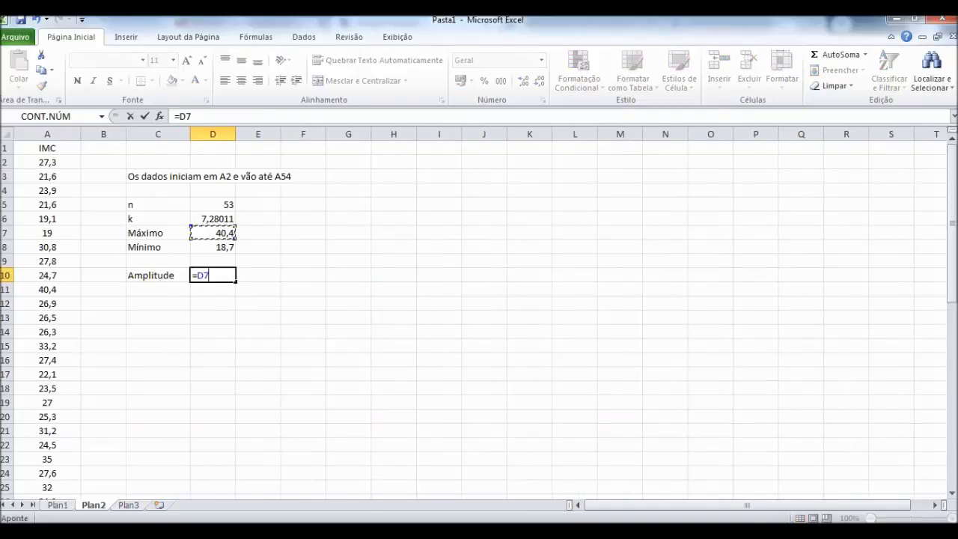
type("-")
left_click(213, 247)
key("Return")
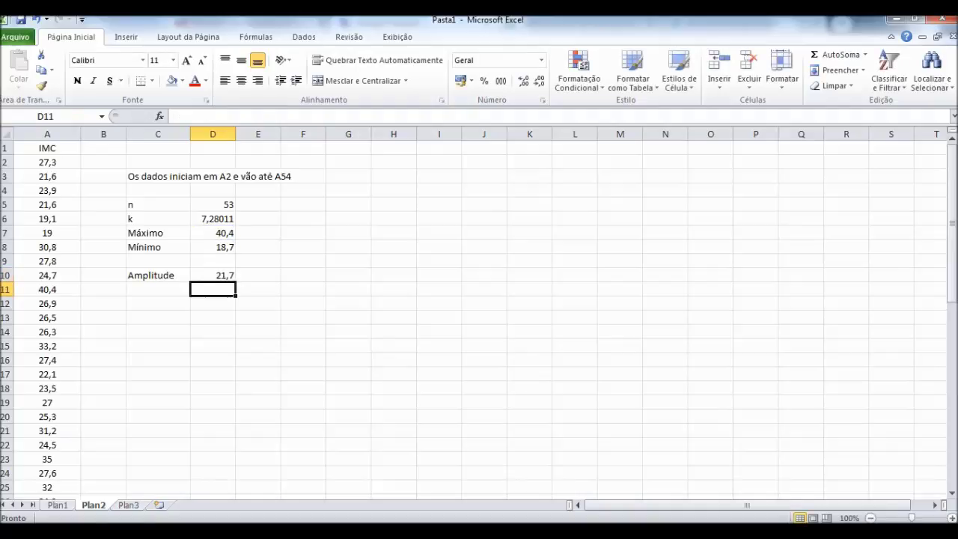
Add label C in C11 with =D10/6, the class width 3,616667.
left_click(158, 289)
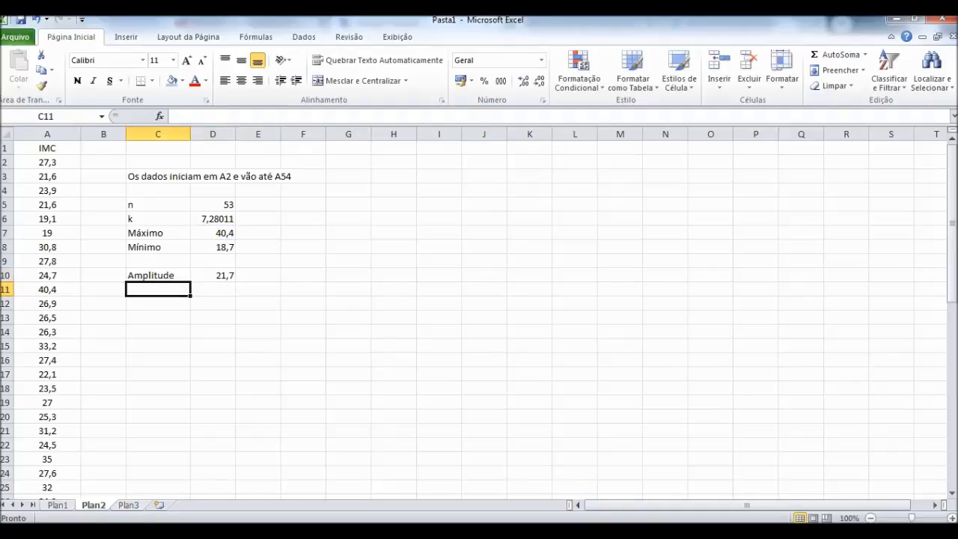
type("C")
left_click(213, 289)
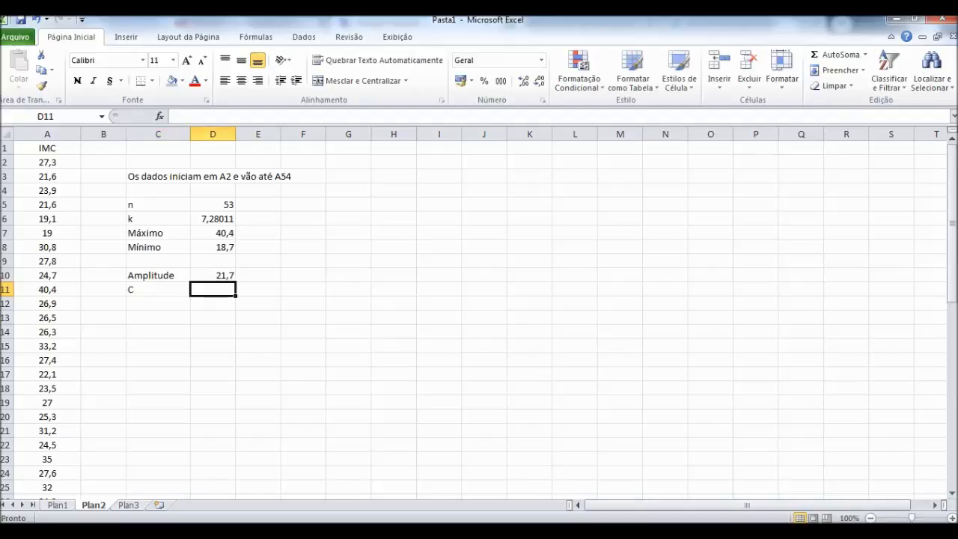
type("=")
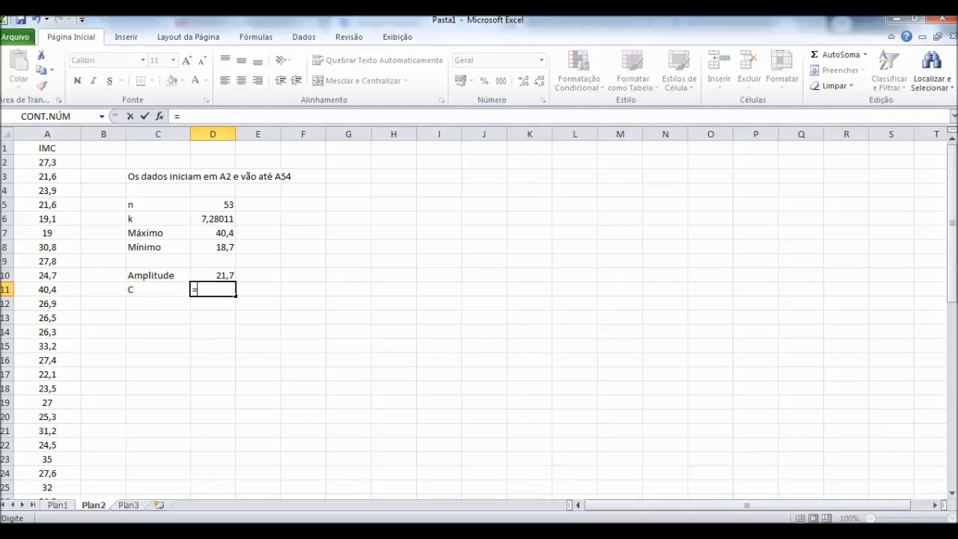
key("Up")
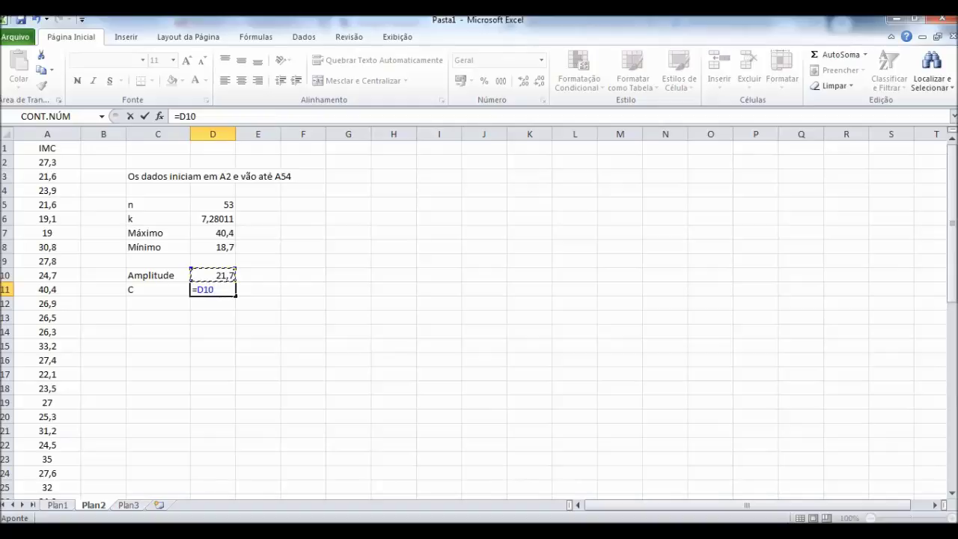
type("/")
type("6")
key("Tab")
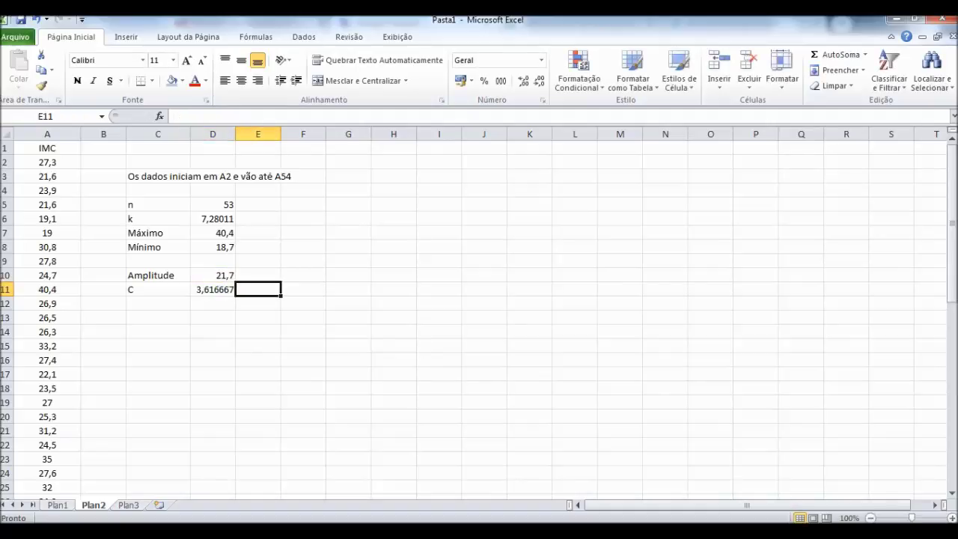
key("Return")
Add LI in C12 with =D8-D11/2, giving 16,89167.
type("LI")
key("Tab")
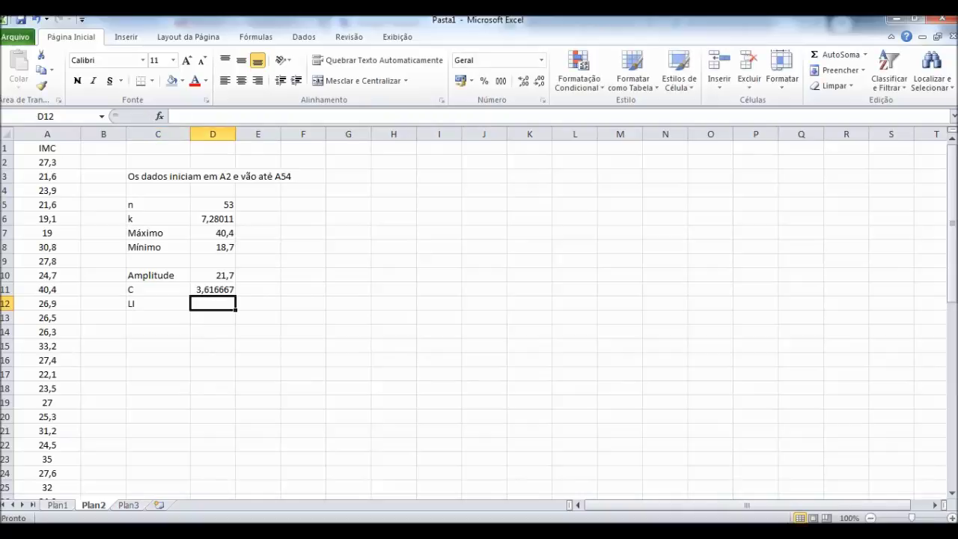
type("=")
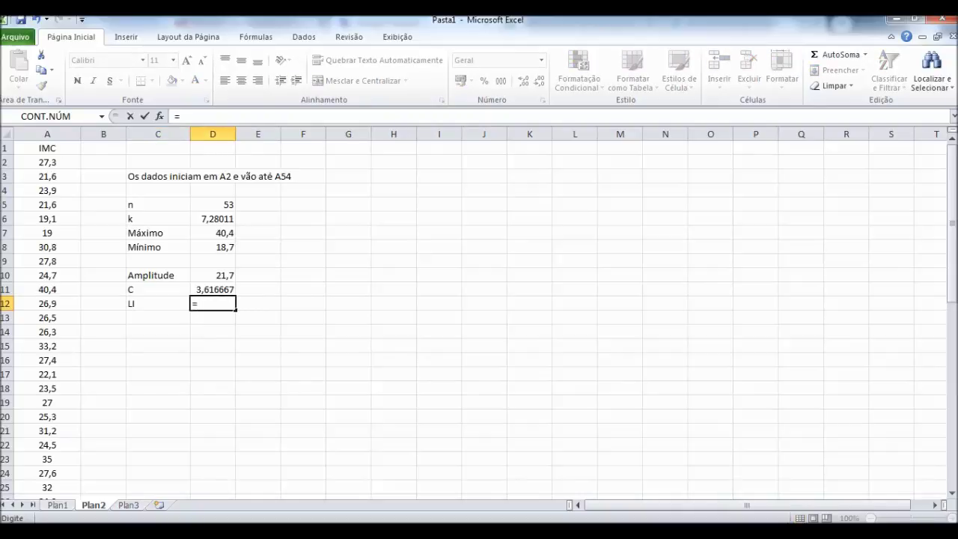
left_click(212, 247)
type("-")
left_click(212, 289)
type("/")
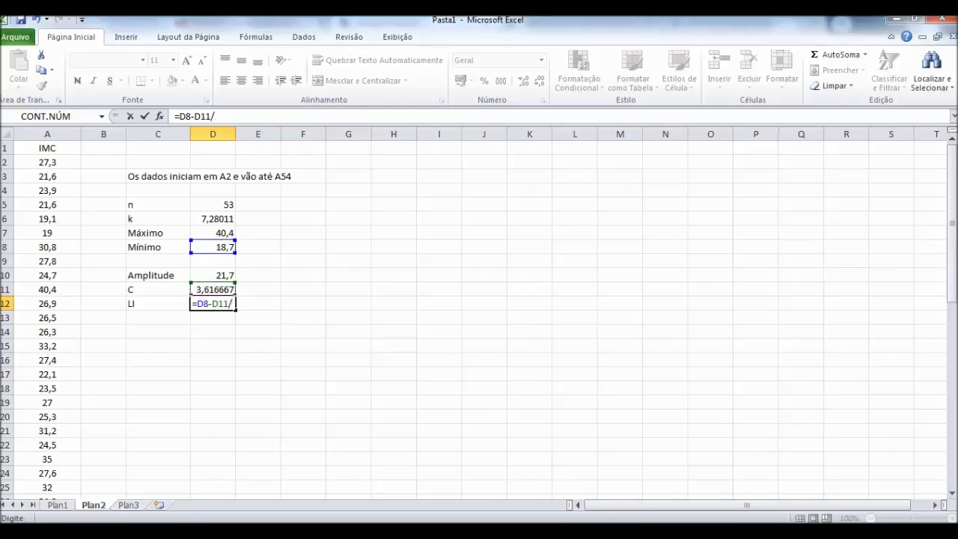
type("2")
key("Return")
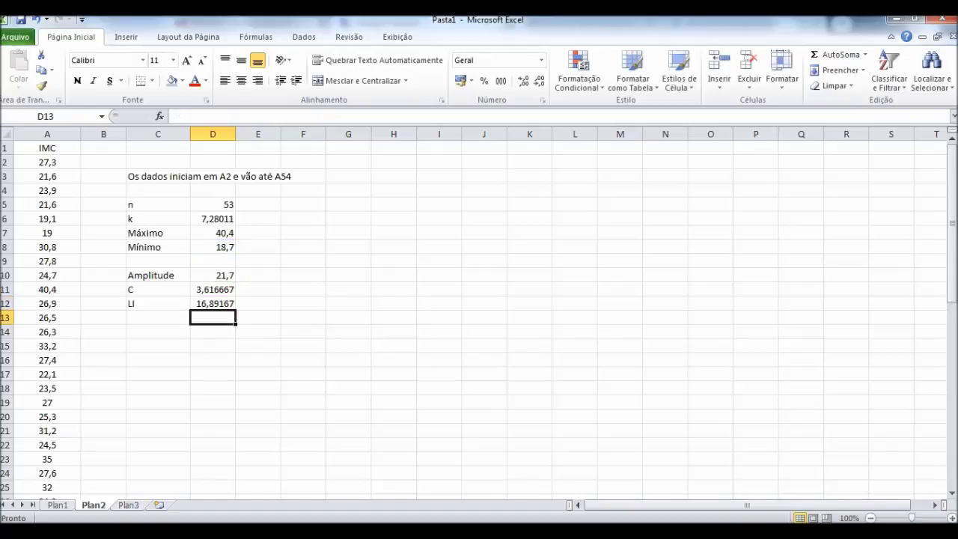
Add LS in C13 with =D12+7*D11, giving 42,20833.
left_click(158, 317)
type("LS")
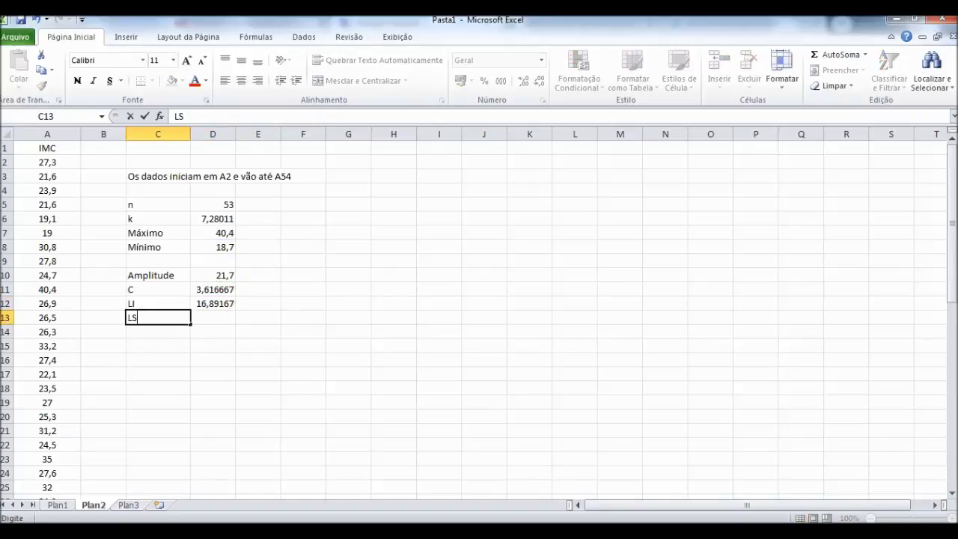
key("Tab")
type("=")
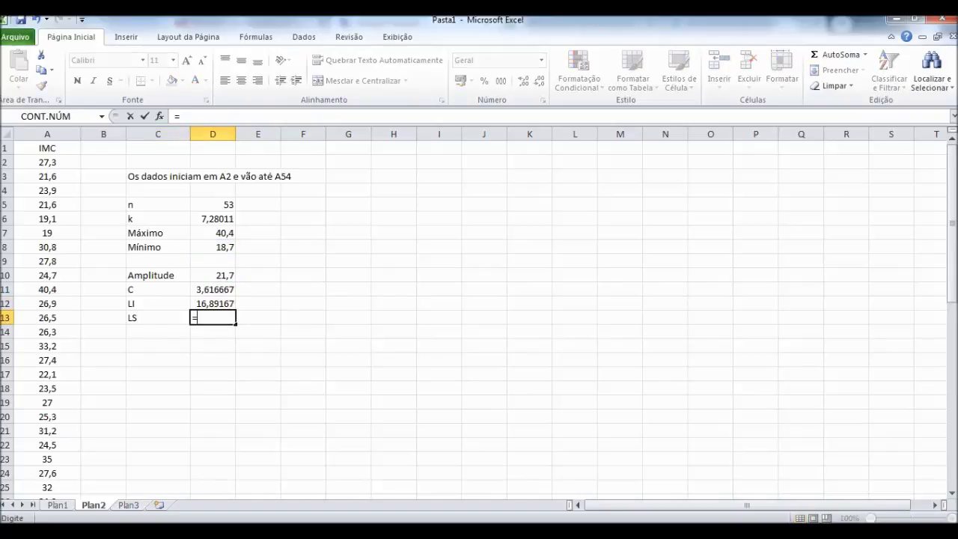
key("Up")
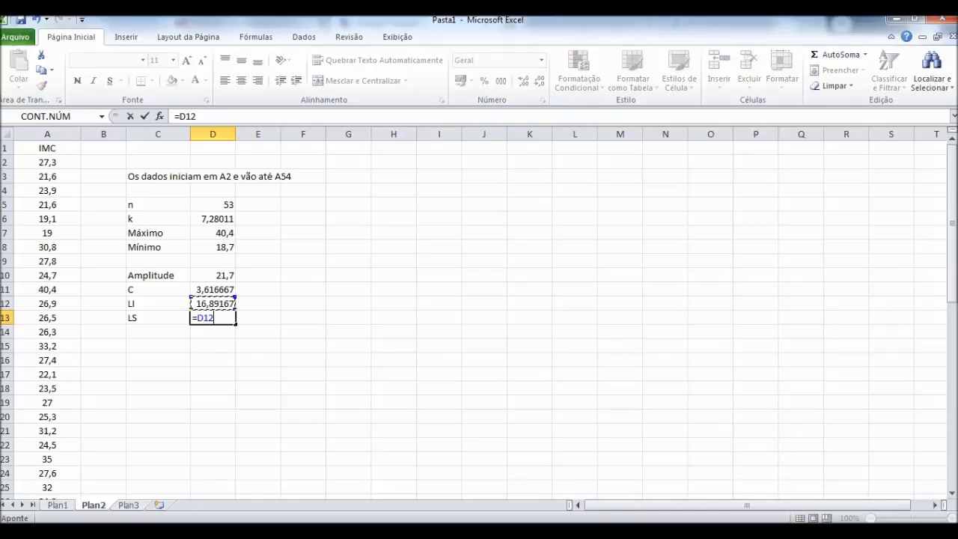
type("+7*")
key("Up")
key("Up")
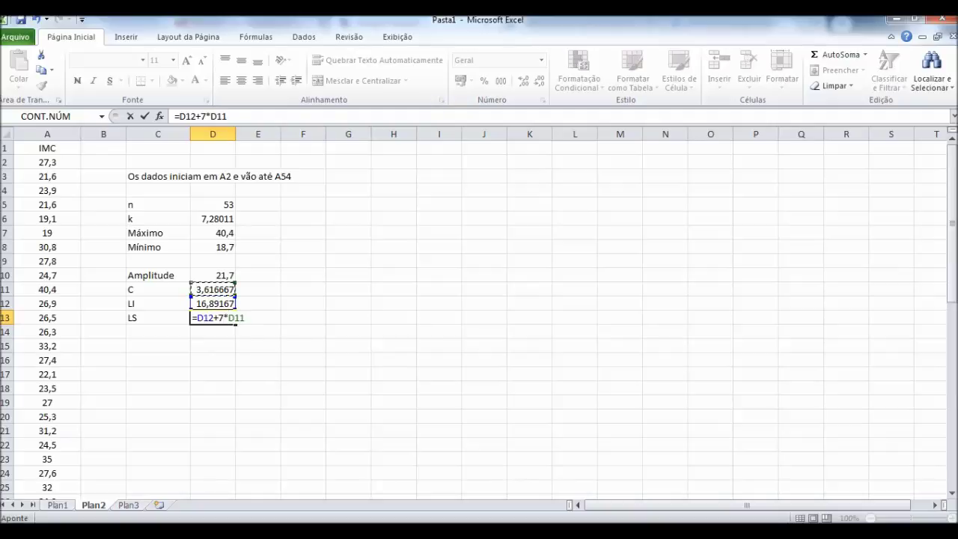
key("Return")
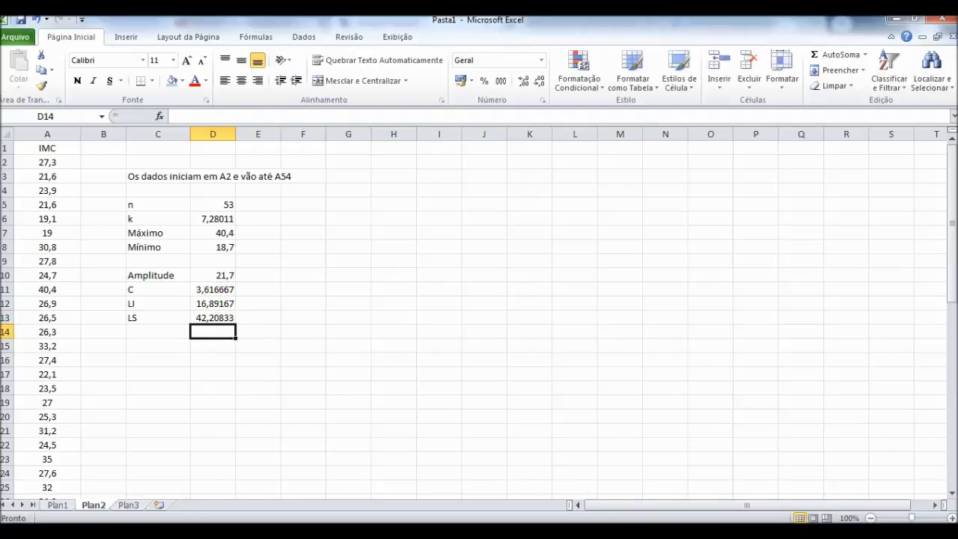
left_click(303, 289)
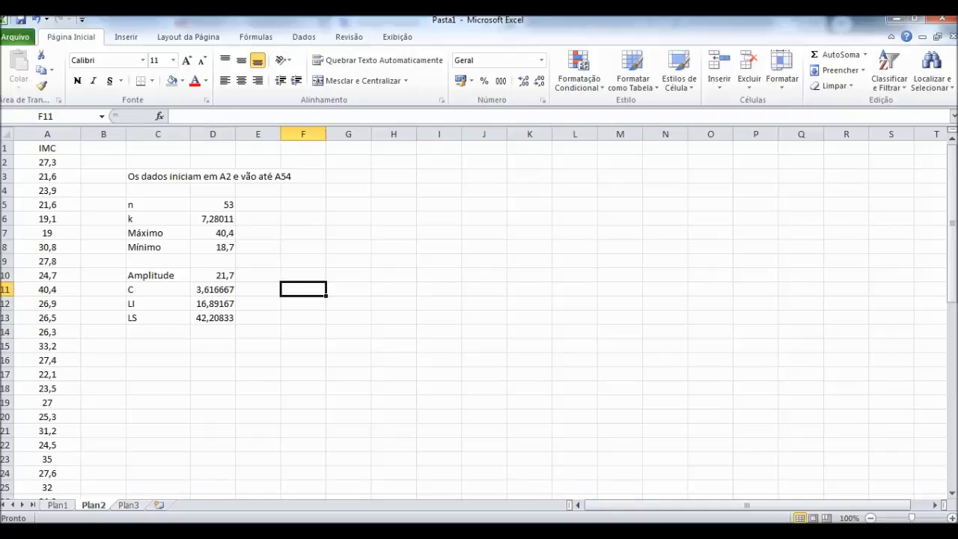
Type (amplitude de classe), (Limite inferior da 1 classe) and (limite superior da última classe) in F11–F13.
type("(amplitude de classe)")
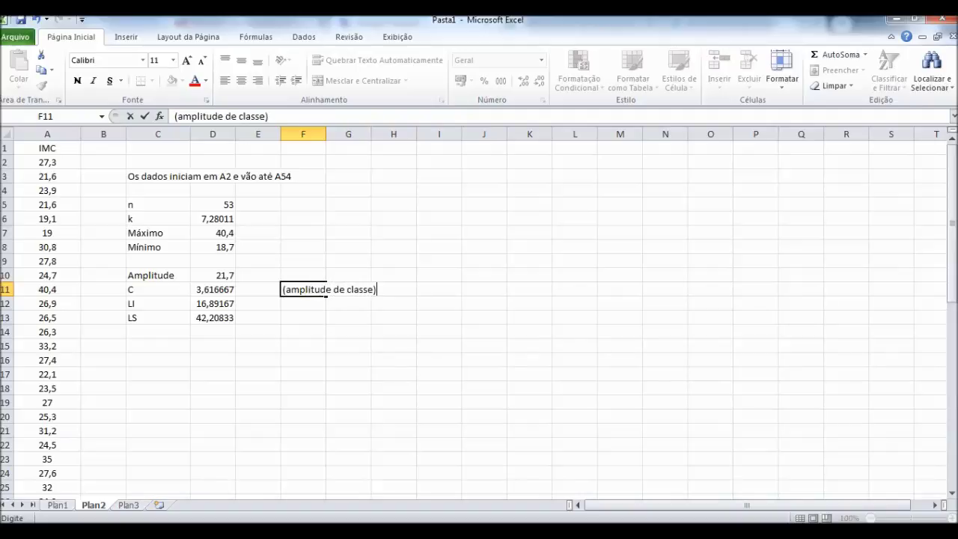
key("Return")
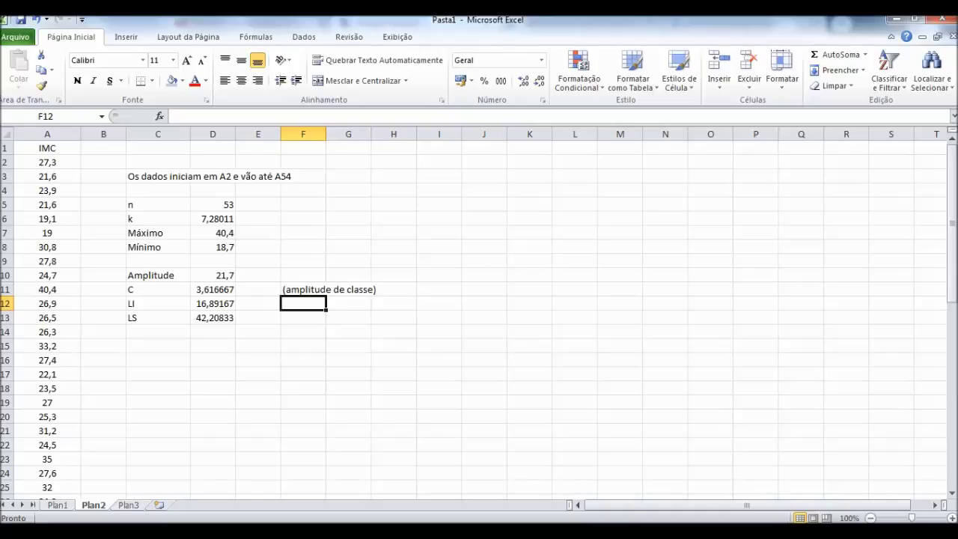
type("(Limite inferior da 1 classe)")
key("Return")
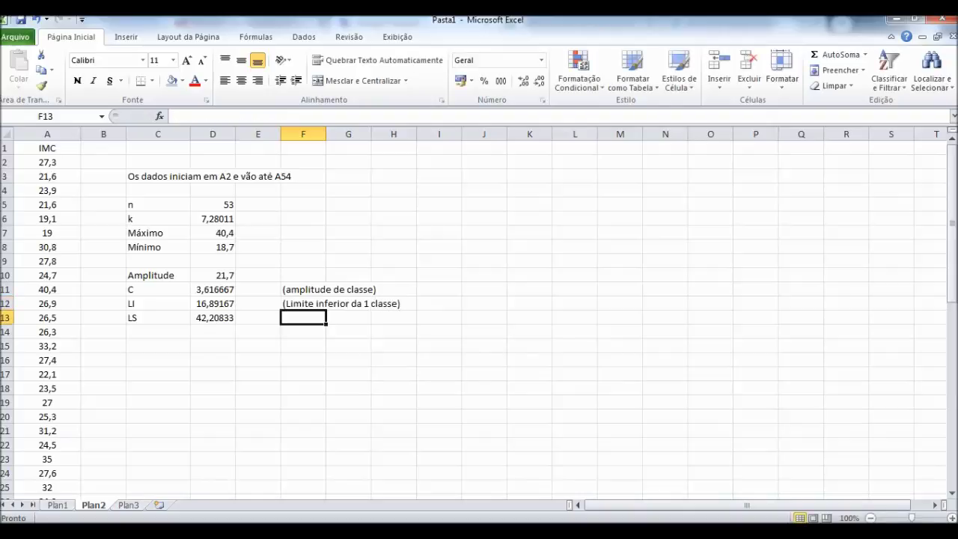
type("(limite superior da ")
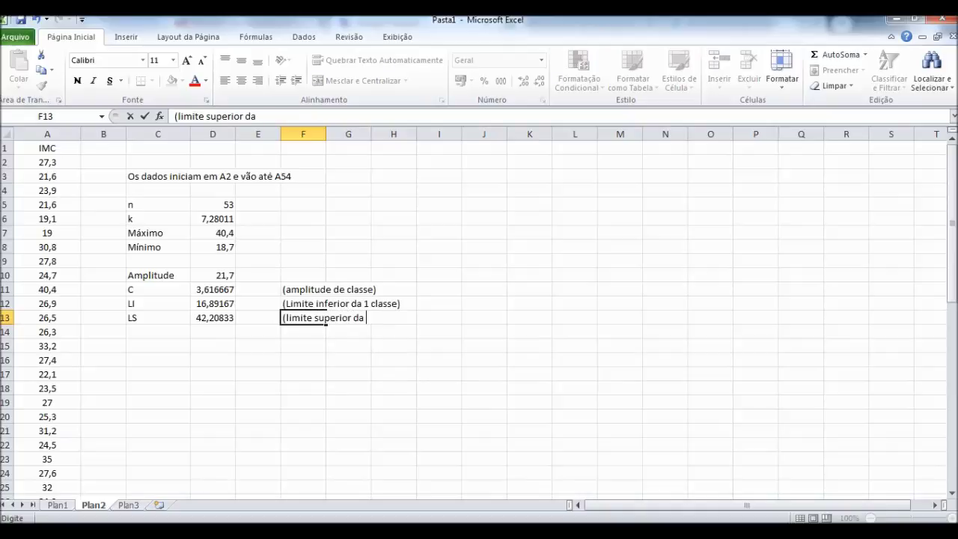
type("última classe)")
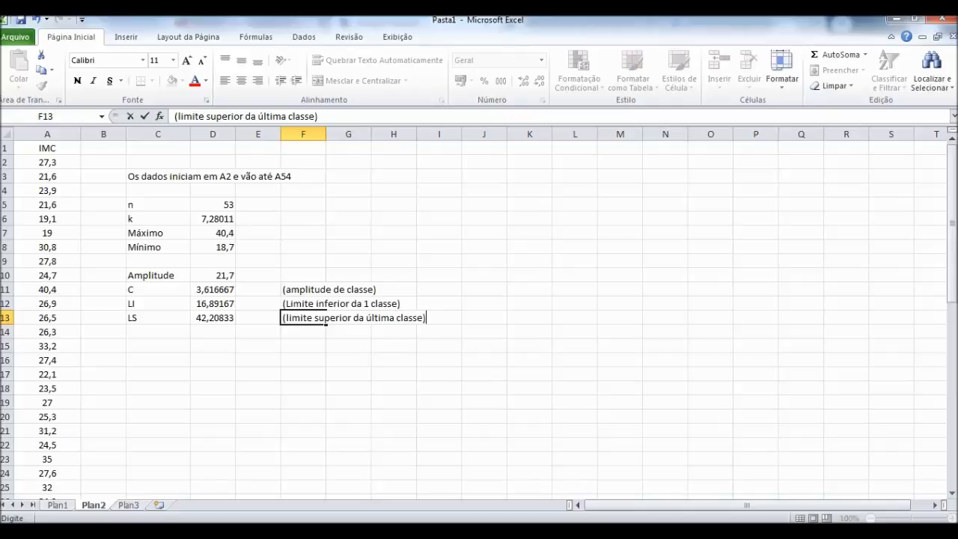
key("Return")
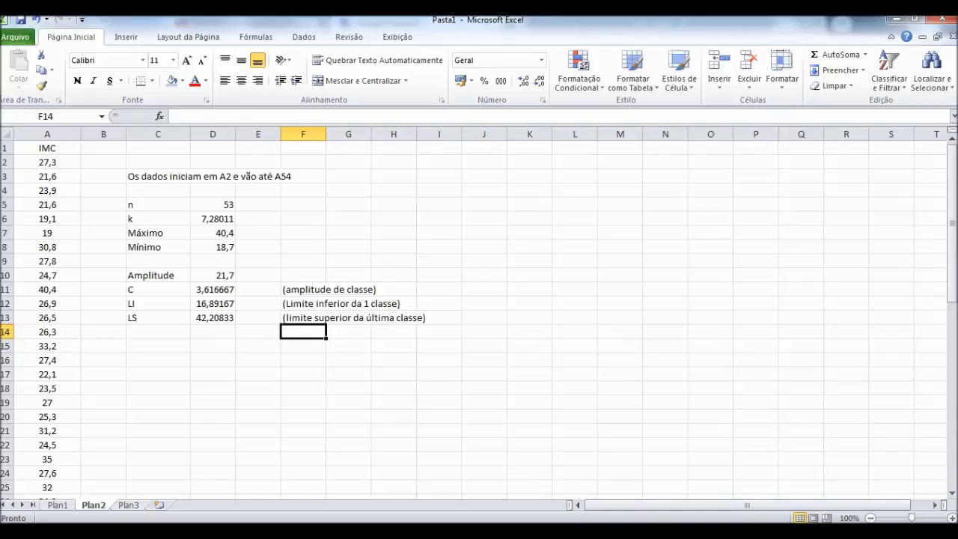
left_click(303, 204)
Note tamanho da amostra, número de classes (arredondaremos para 7), Maior/Menor observação and Amplitude total in column F.
type("(")
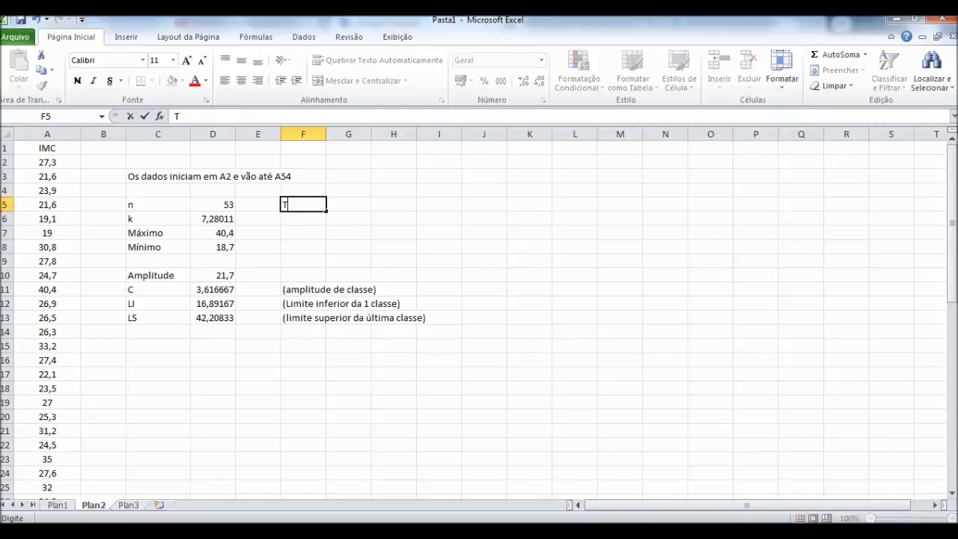
type("tamanho da amostra)")
key("Return")
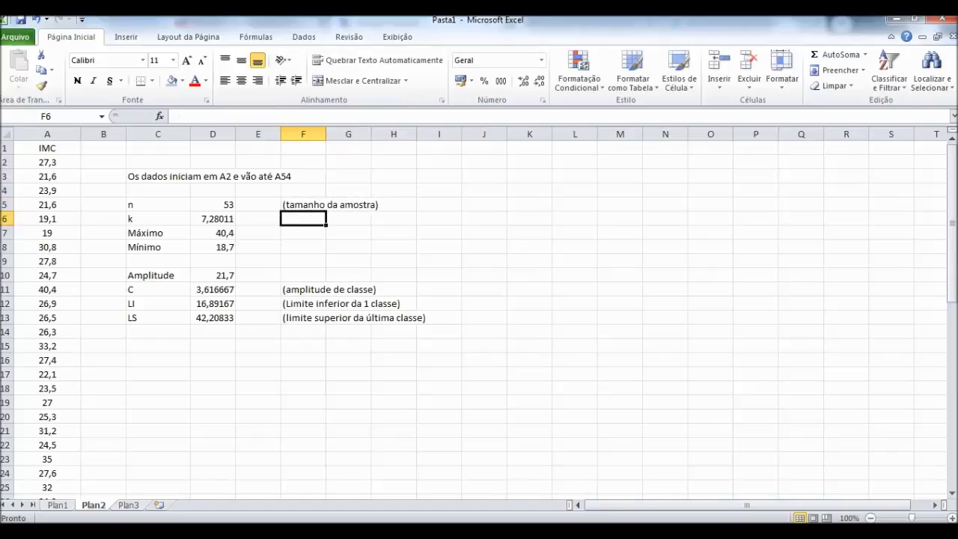
type("(")
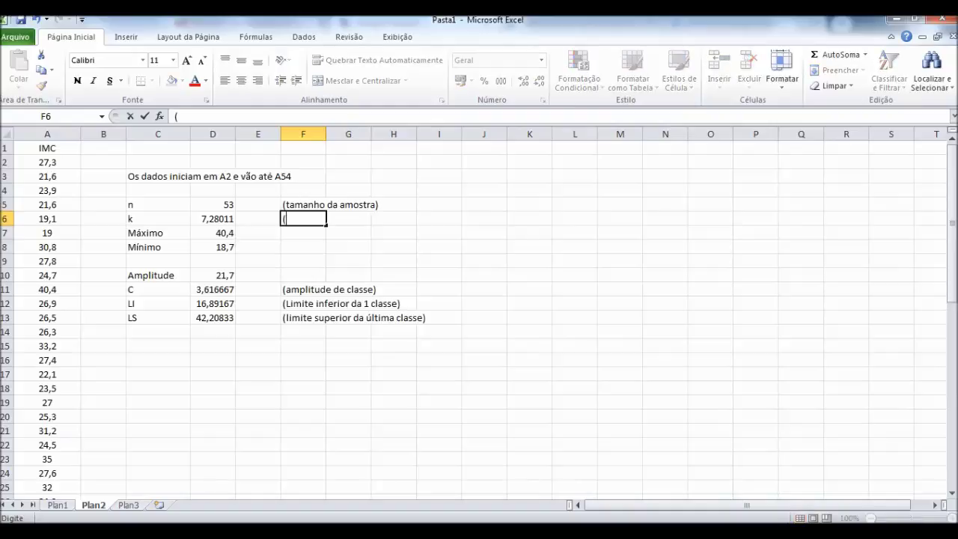
type("numero de classes, arredondaremos para 7)")
key("Return")
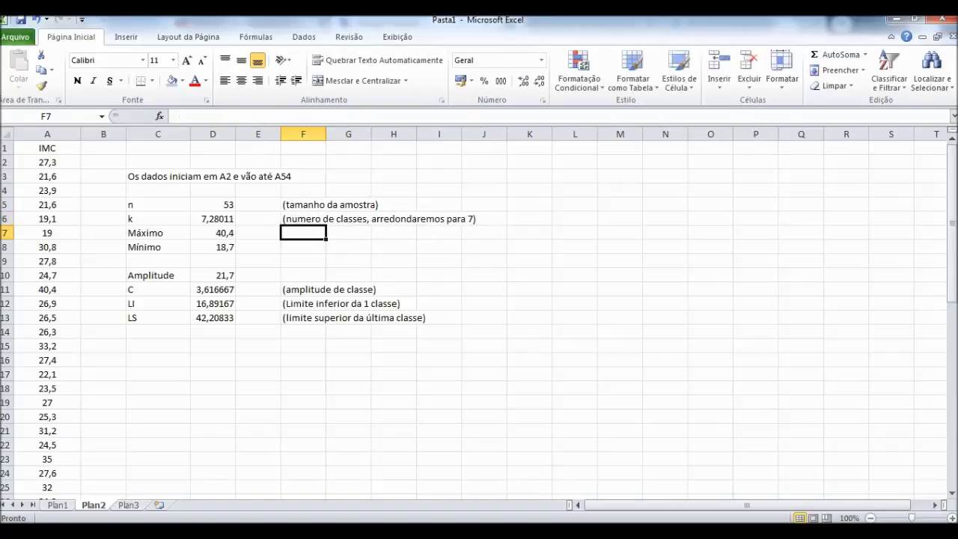
type("Maior observação")
key("Return")
type("Menor Obsercação")
key("Return")
key("Return")
type("Amplitude")
type("total")
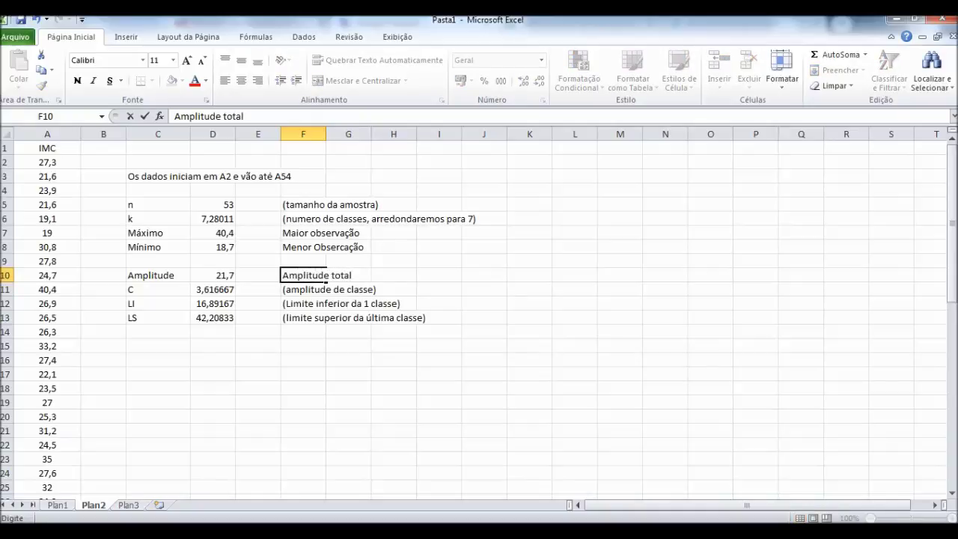
left_click(530, 289)
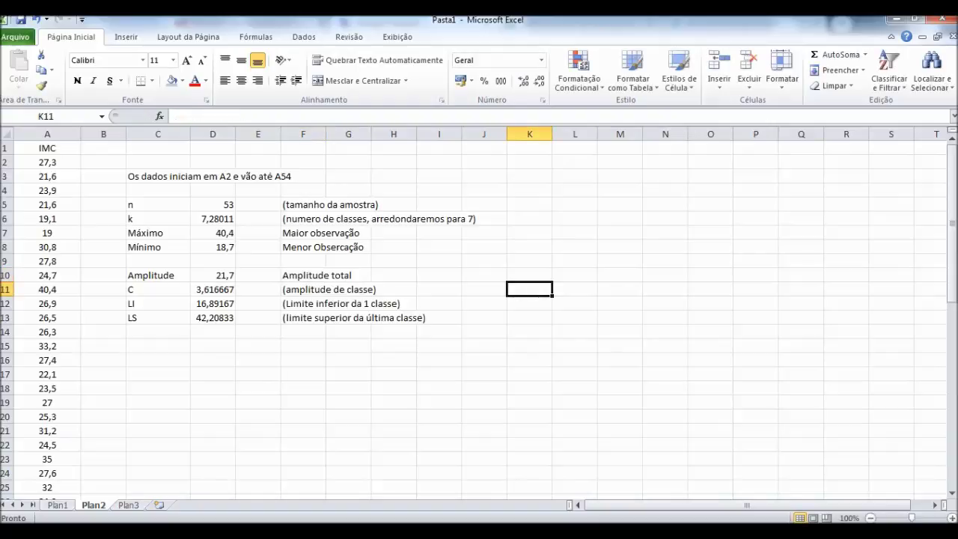
Insert a PivotTable at L4 sourced from the IMC column range A1:A54.
left_click(575, 190)
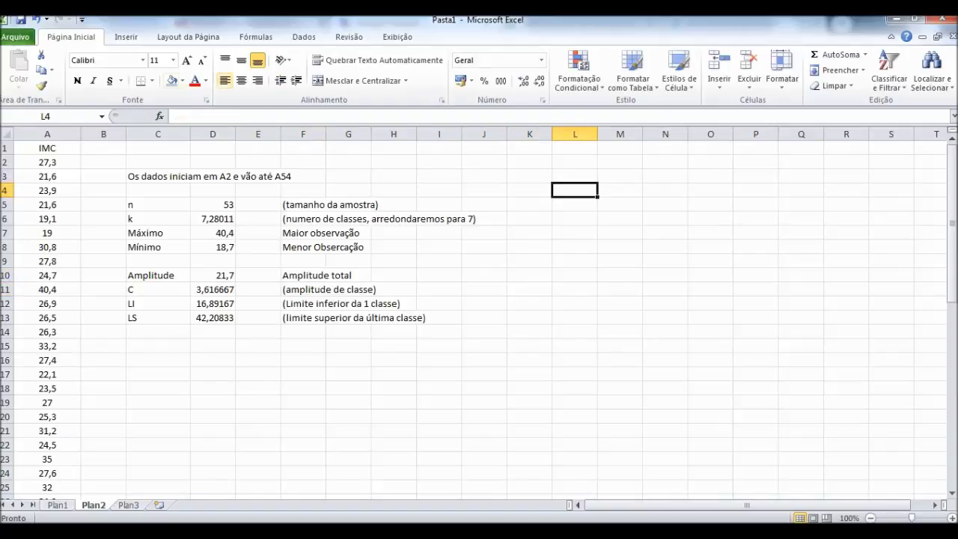
left_click(126, 37)
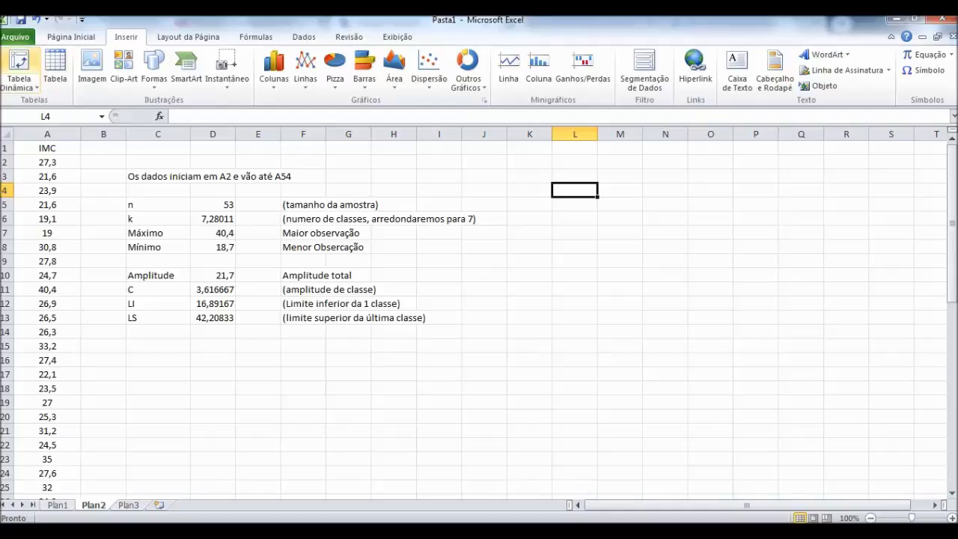
left_click(19, 63)
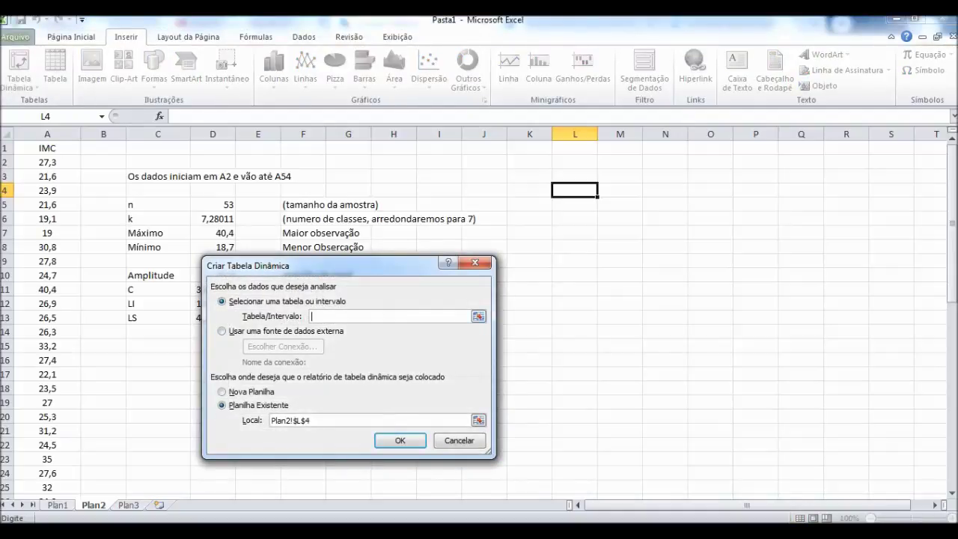
left_click(477, 316)
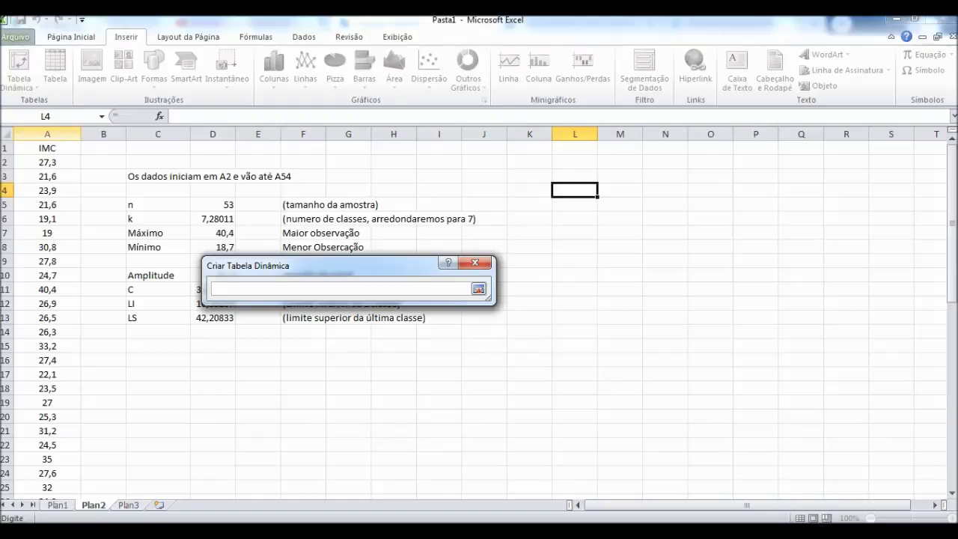
mouse_move(46, 148)
left_mouse_down()
mouse_move(71, 491)
mouse_move(81, 482)
mouse_move(81, 496)
left_mouse_up()
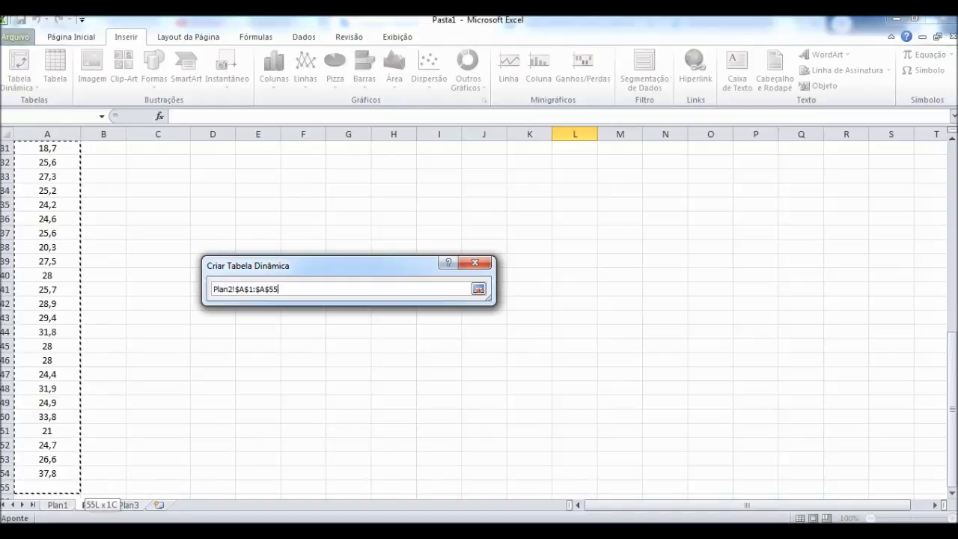
left_click_drag(81, 494, 71, 477)
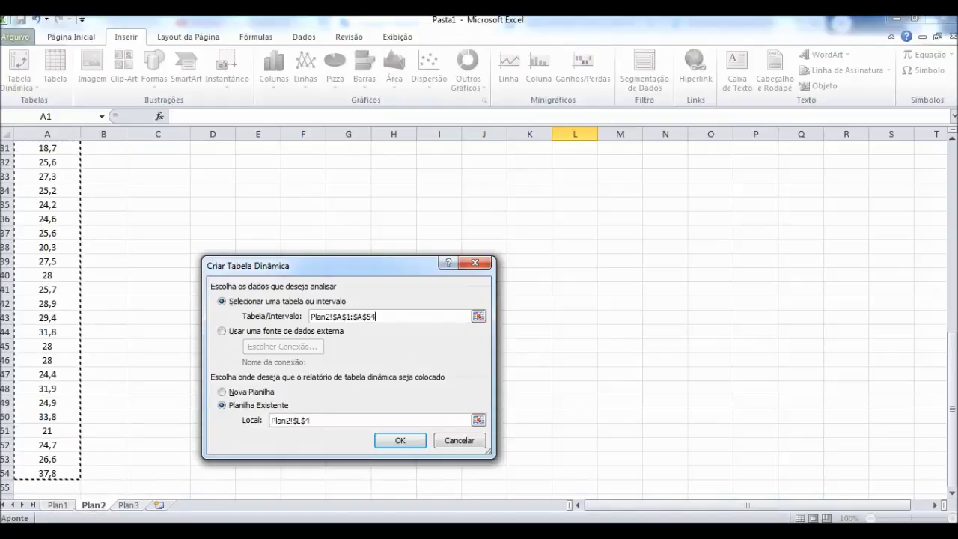
left_click(400, 441)
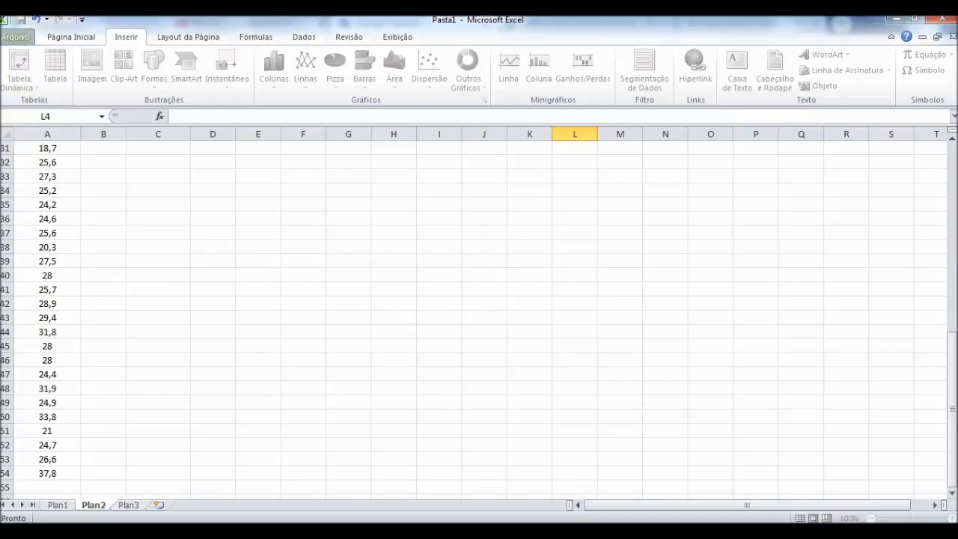
left_click_drag(781, 408, 781, 352)
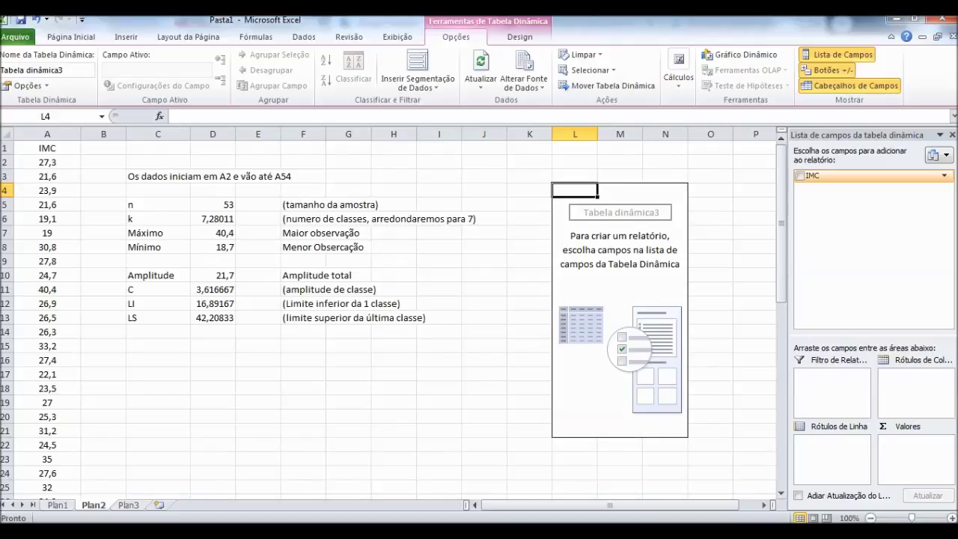
Place IMC in the rows and summarize it by Contagem, with the value column named Freq. Abs.
left_click(800, 176)
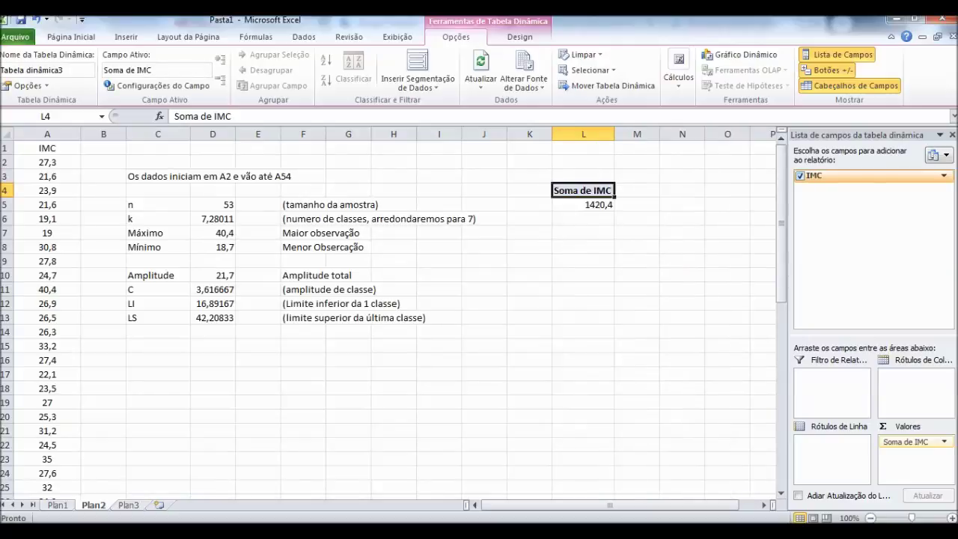
left_click_drag(814, 175, 831, 453)
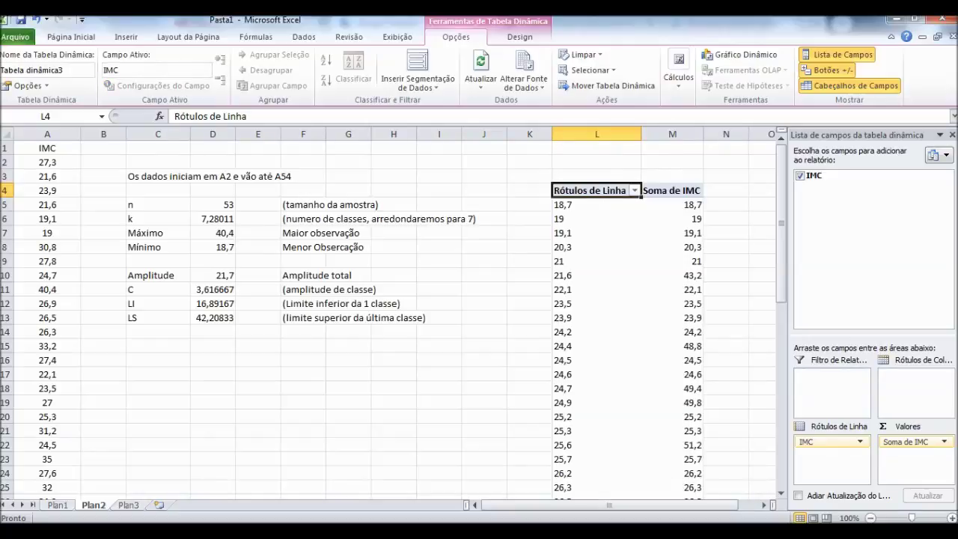
left_click(917, 442)
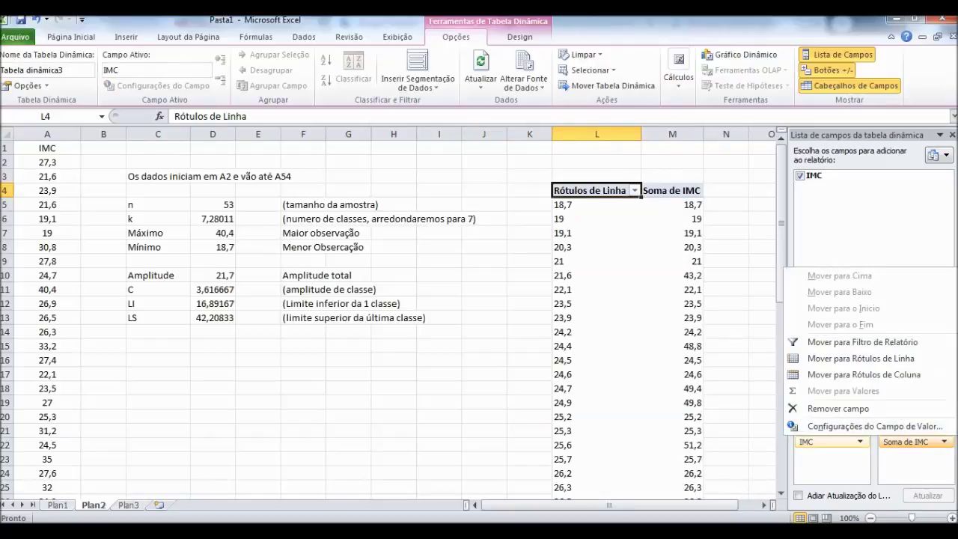
left_click(868, 426)
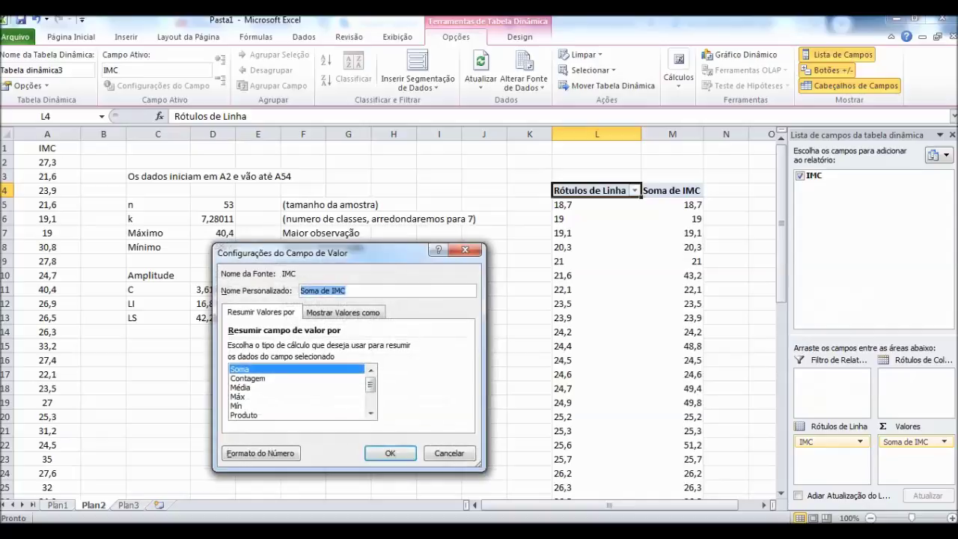
left_click(248, 379)
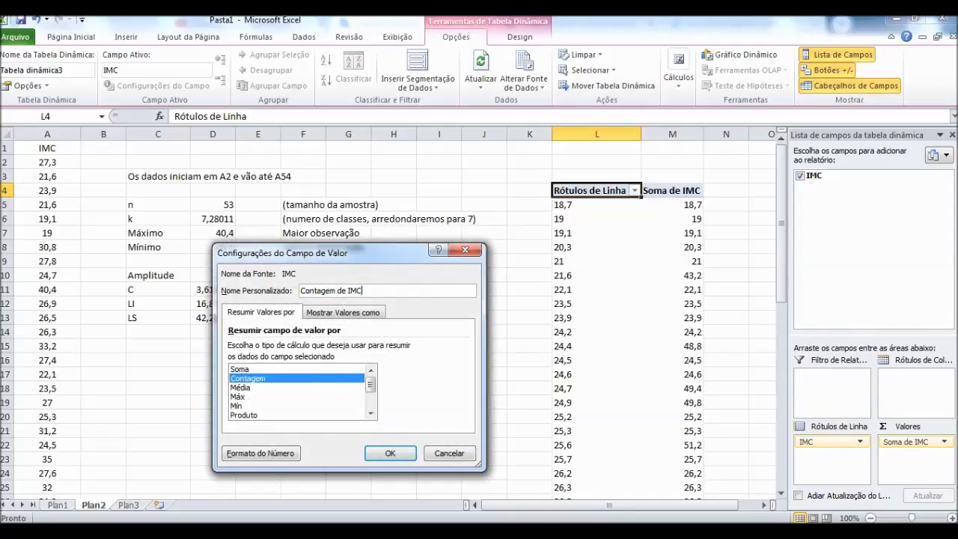
key("shift+Home")
type("Freq. Abs")
left_click(390, 453)
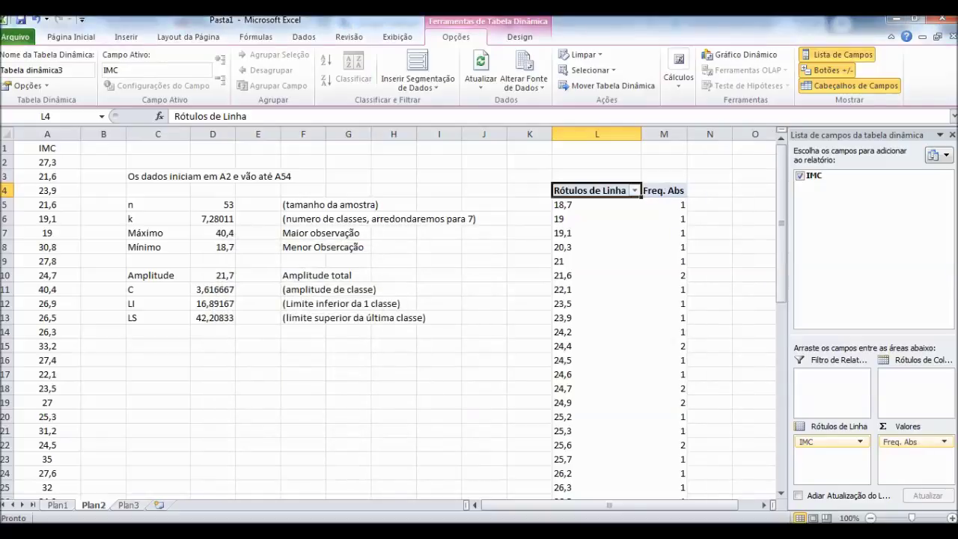
key("F2")
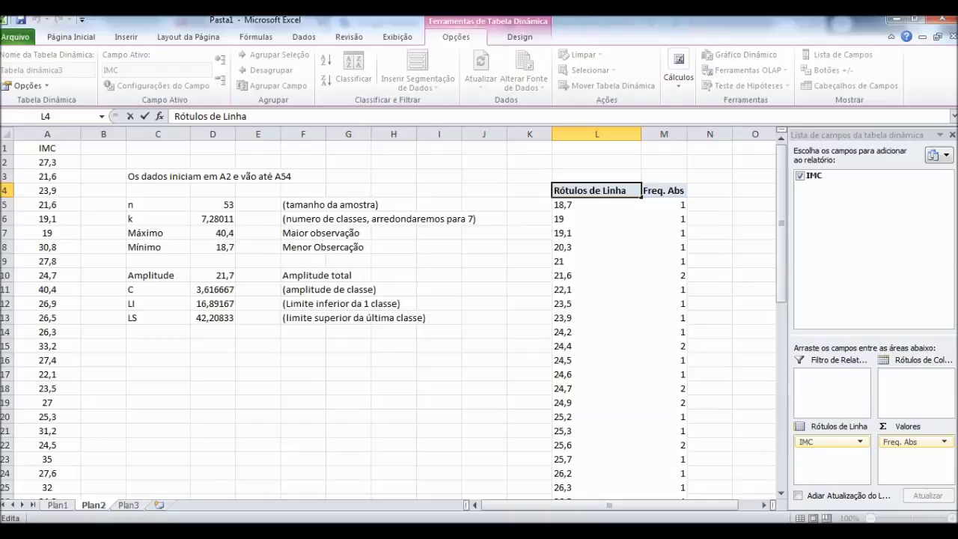
Replace the Rótulos de Linha header in L4 with IMC.
key("shift+Home")
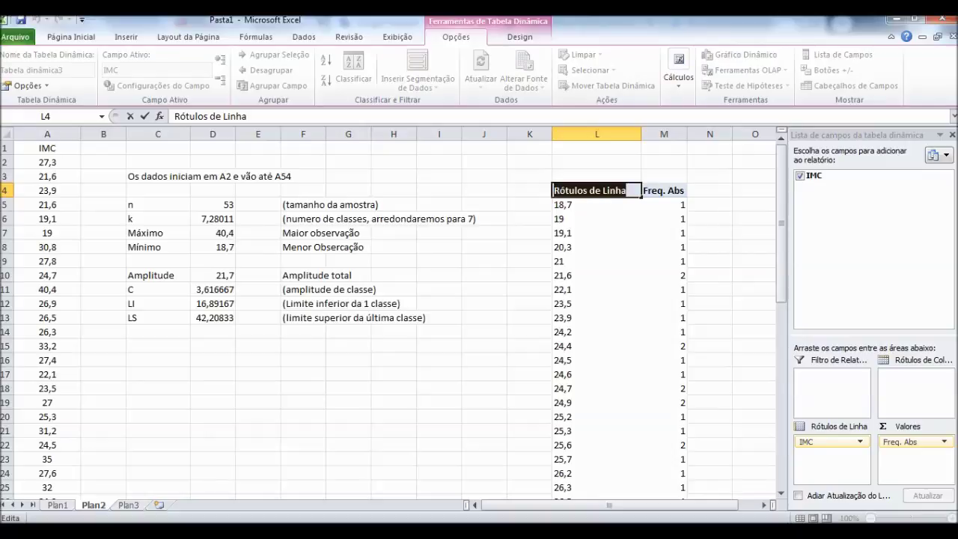
type("IMC")
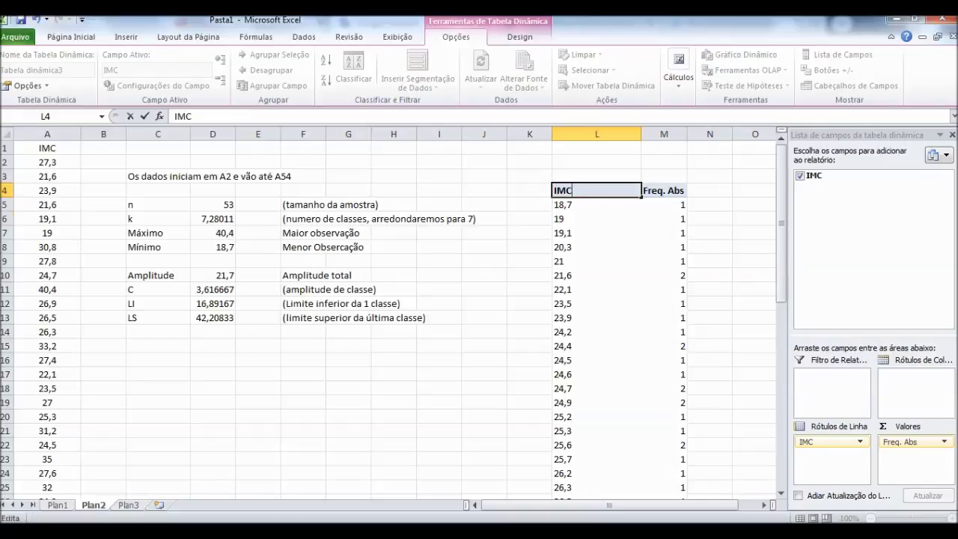
left_click(597, 219)
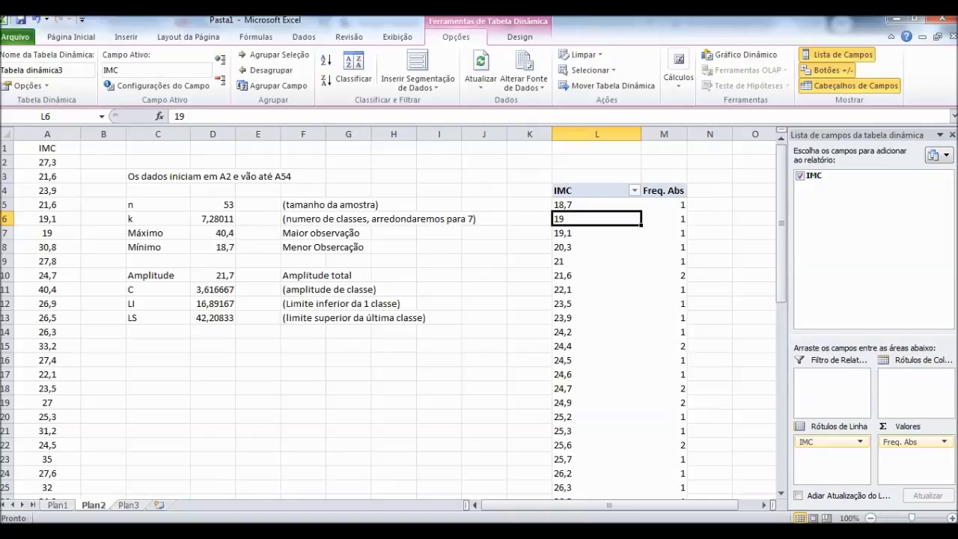
right_click(598, 220)
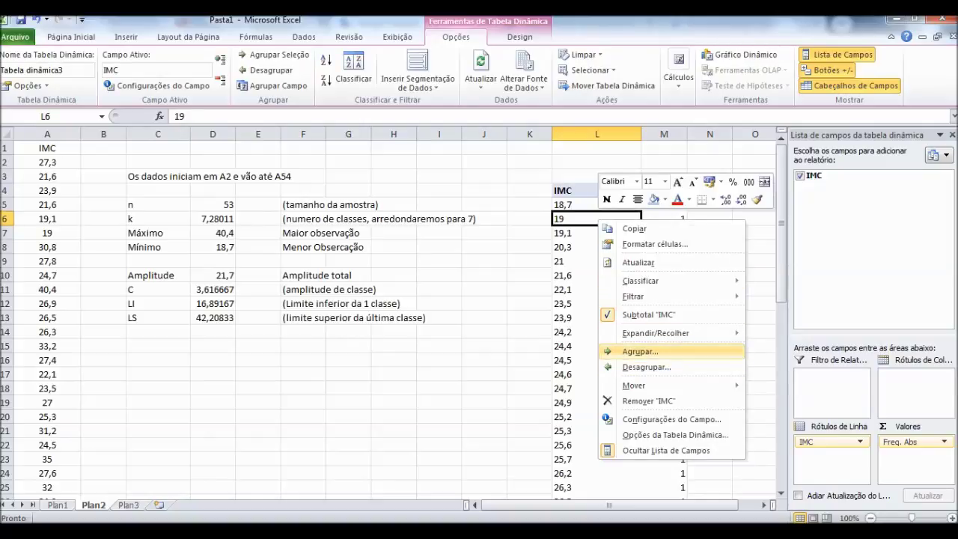
Group the IMC values from 16,89 to 42,20 in intervals of 3,61.
left_click(640, 352)
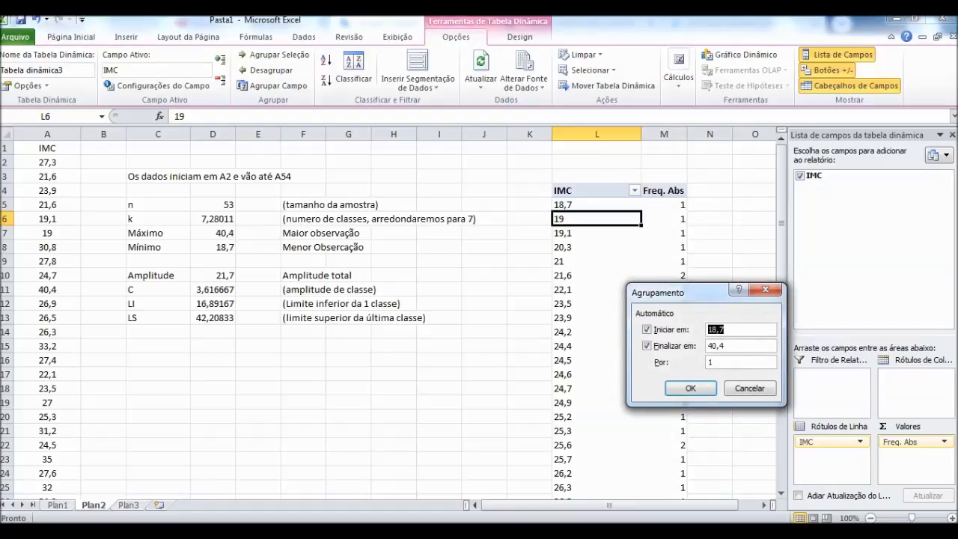
type("16,")
type("89")
key("Tab")
key("Tab")
type("42,")
type("20")
key("Tab")
type("3,")
type("6")
type("1")
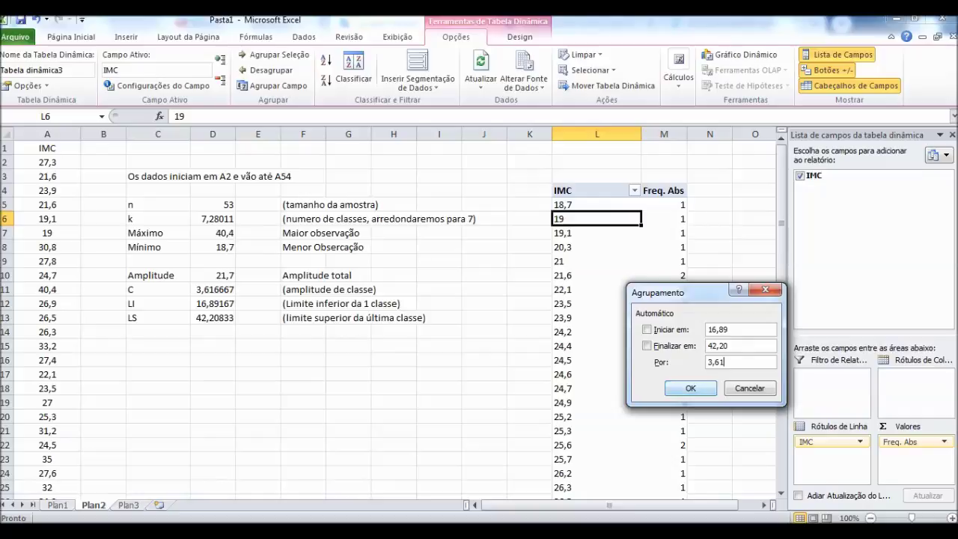
left_click(690, 387)
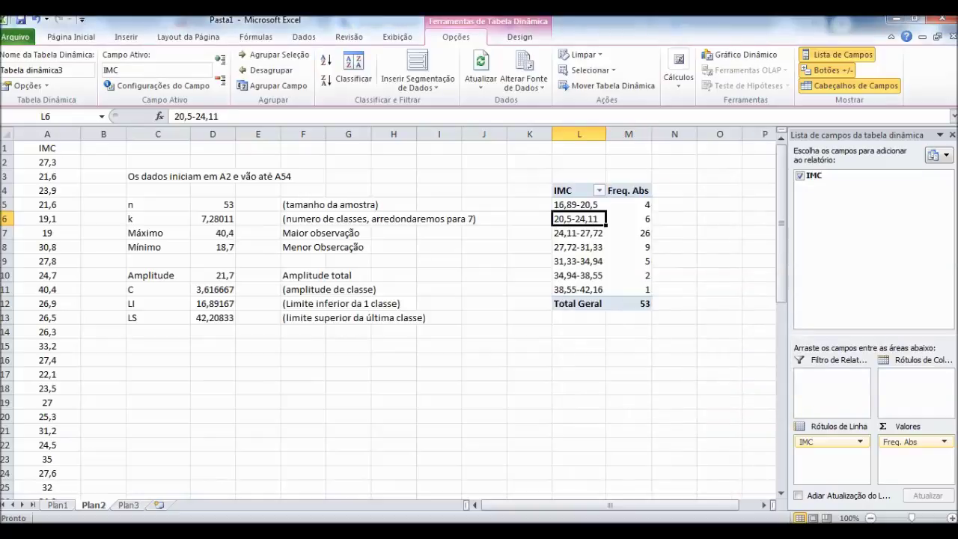
Widen column L to fit the class ranges.
left_click_drag(606, 134, 637, 133)
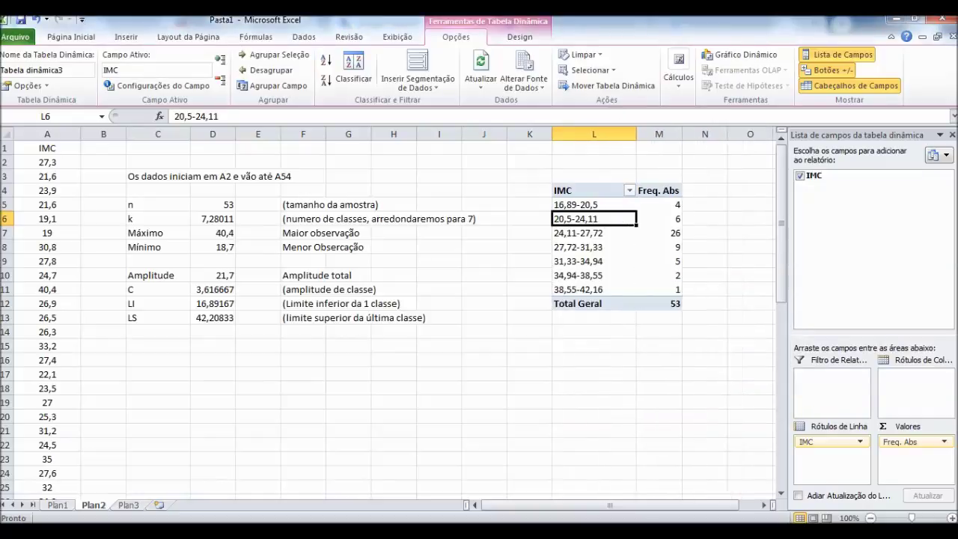
left_click_drag(576, 506, 591, 505)
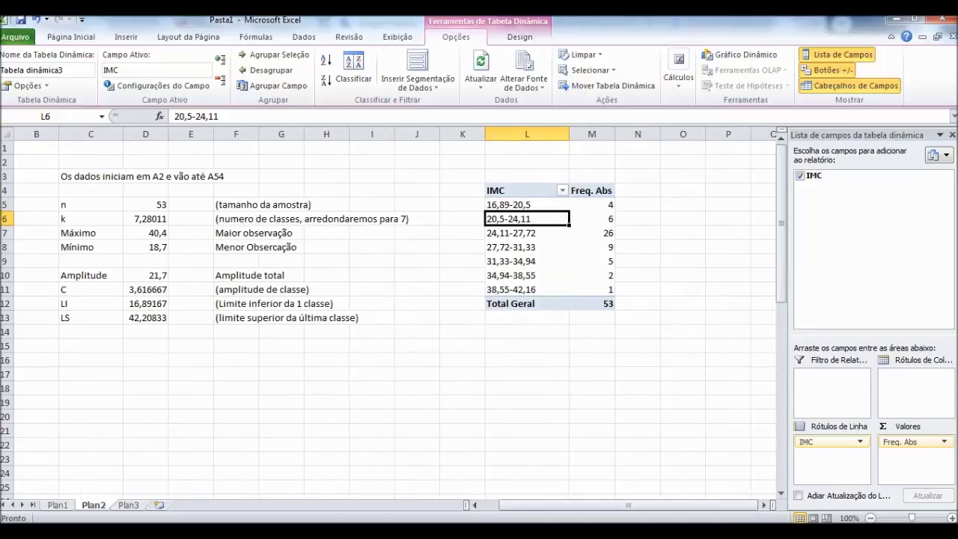
left_click(638, 191)
Add the Freq. Rel heading in N4 and enter =M5/M12 in N5.
type("Fre")
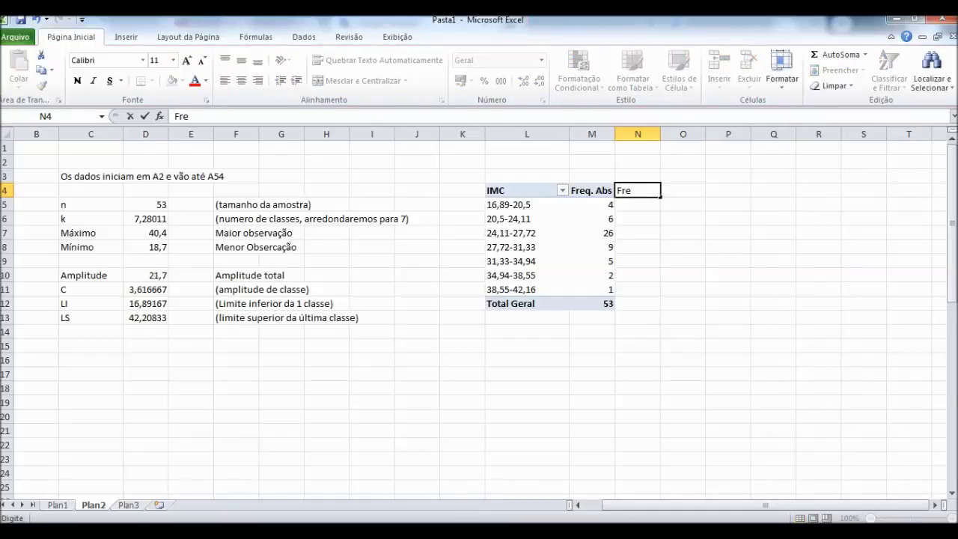
type("q. Rel")
key("Return")
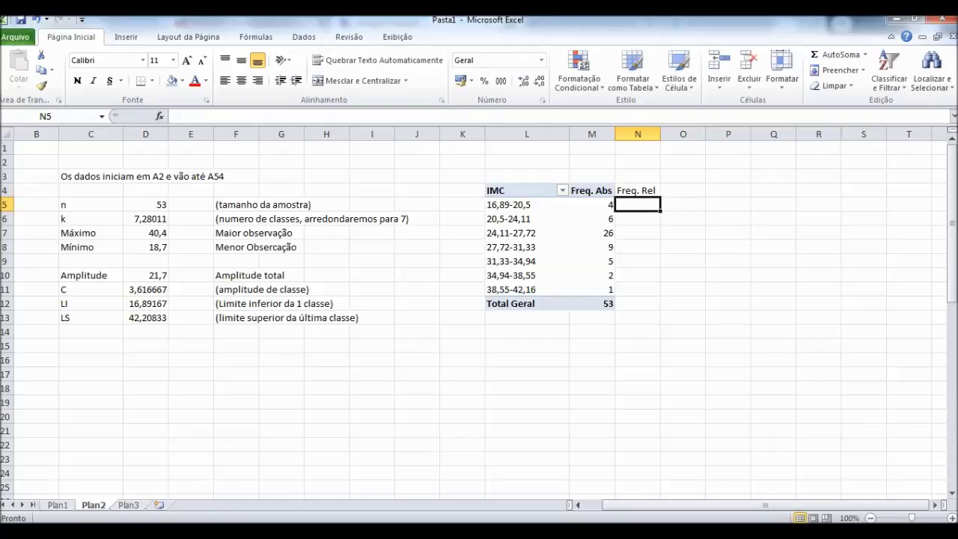
type("=")
key("Left")
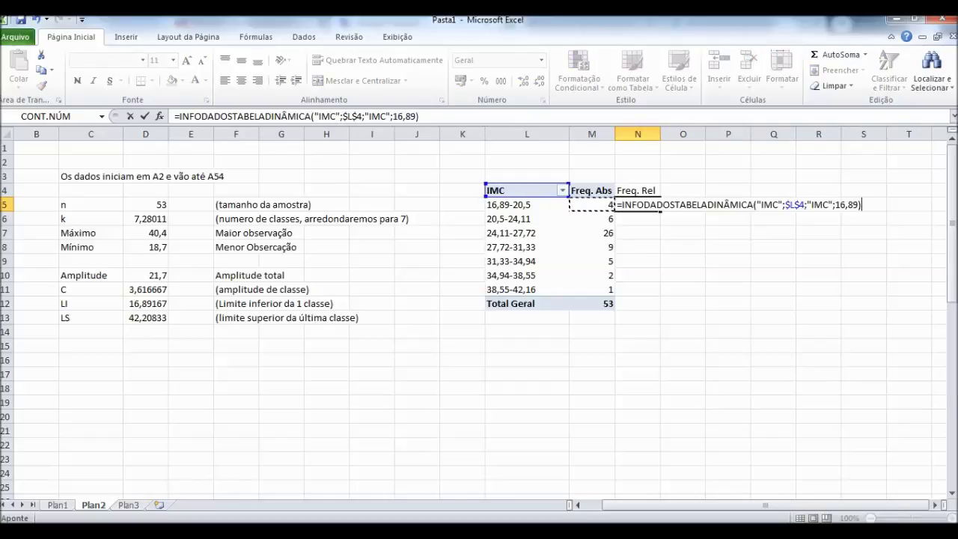
type("/")
left_click(592, 303)
key("Return")
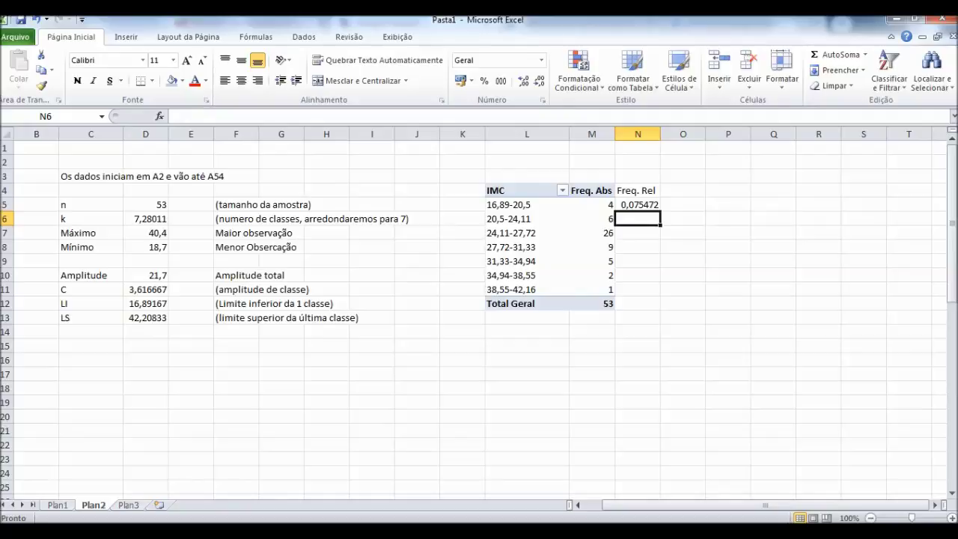
Enter relative frequency formulas in N6 to N8, each class count divided by the 53 total.
type("=")
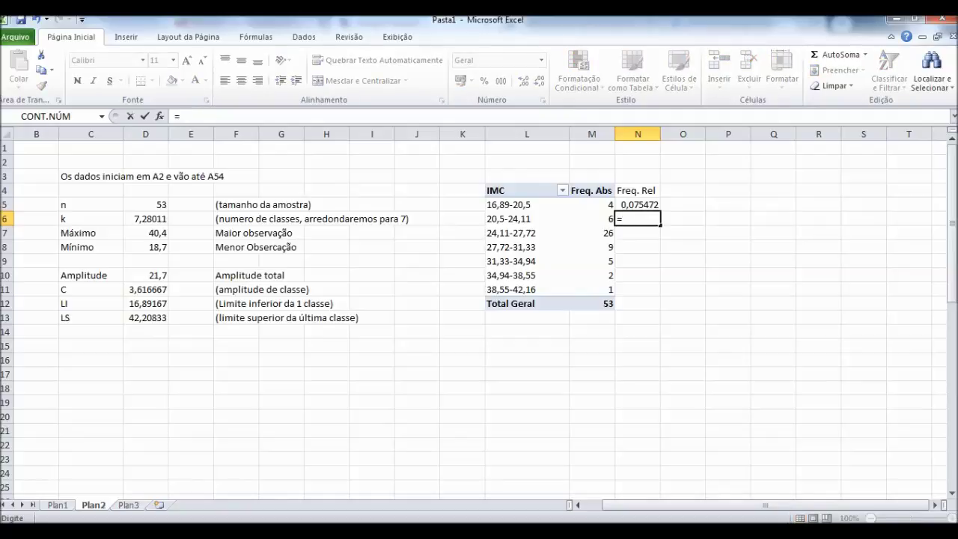
key("Left")
type("/")
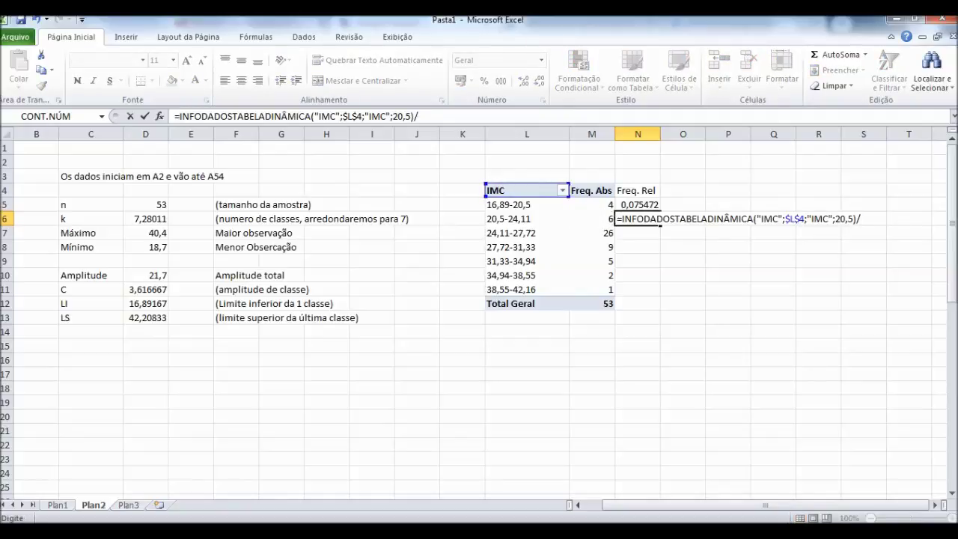
left_click(592, 303)
key("Return")
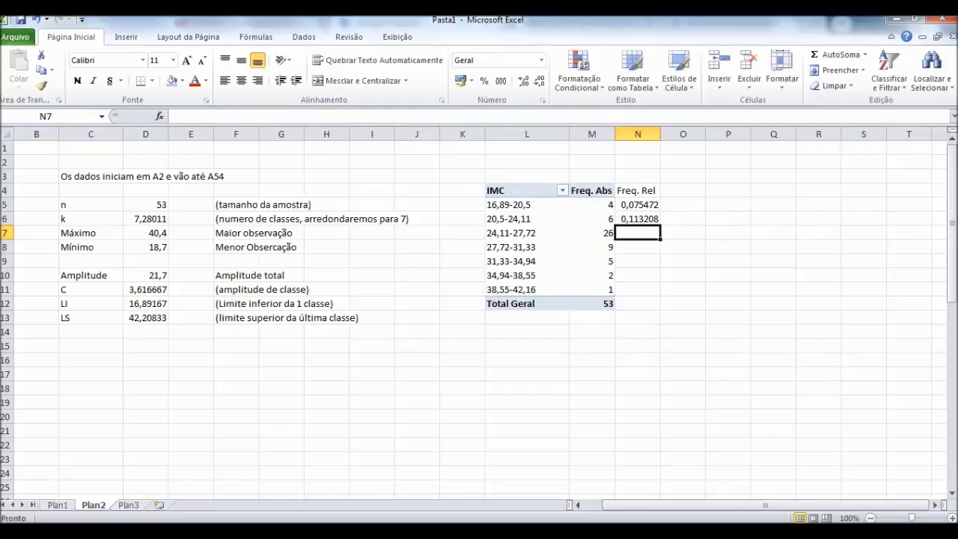
type("=")
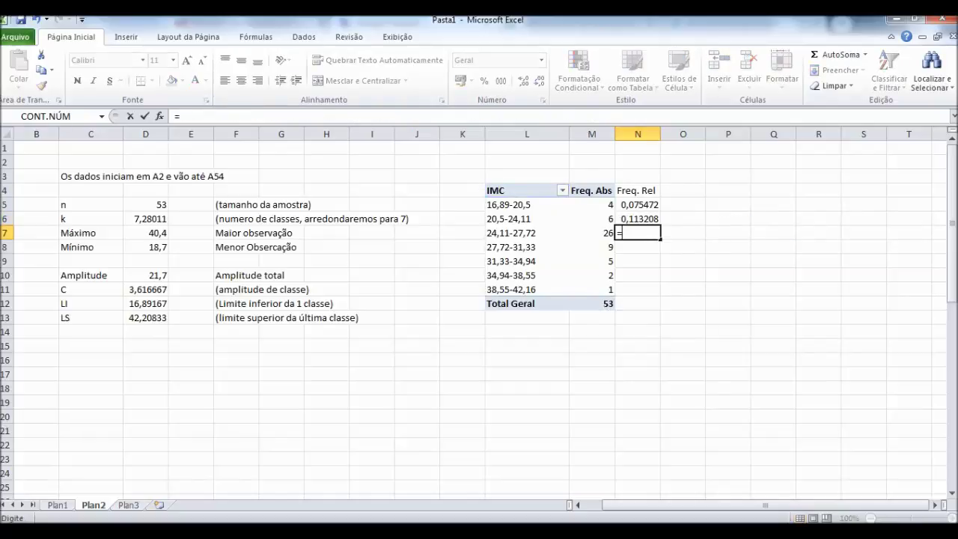
key("Left")
type("/")
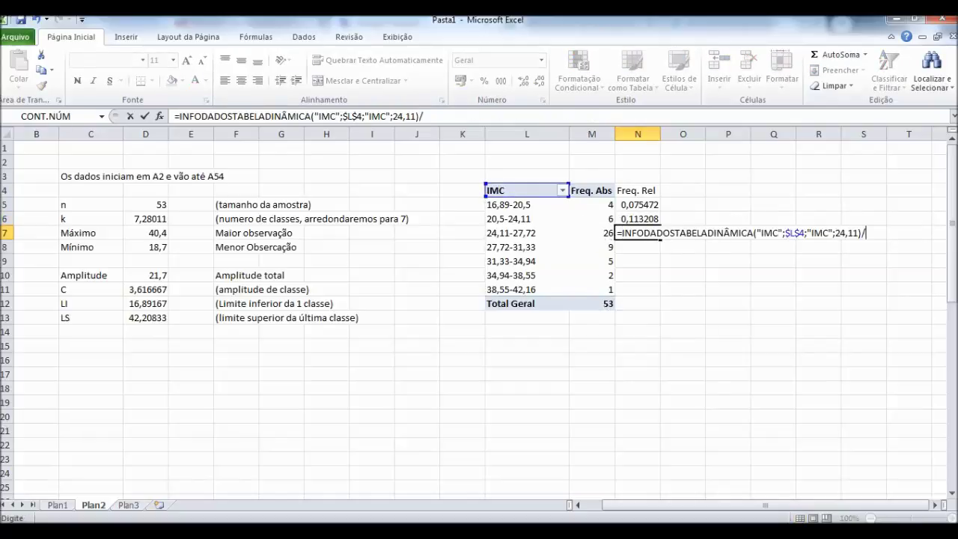
left_click(591, 303)
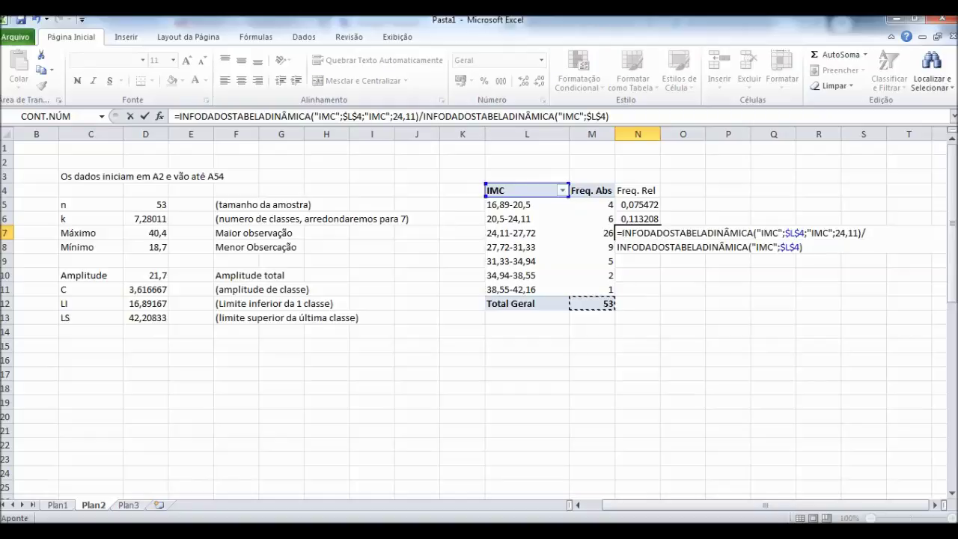
key("Return")
type("=")
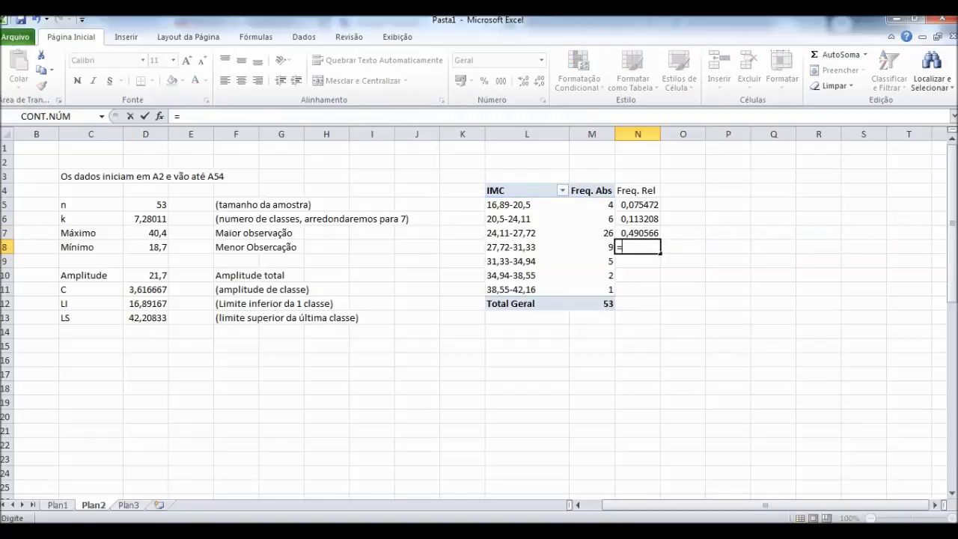
left_click(591, 247)
right_click(661, 256)
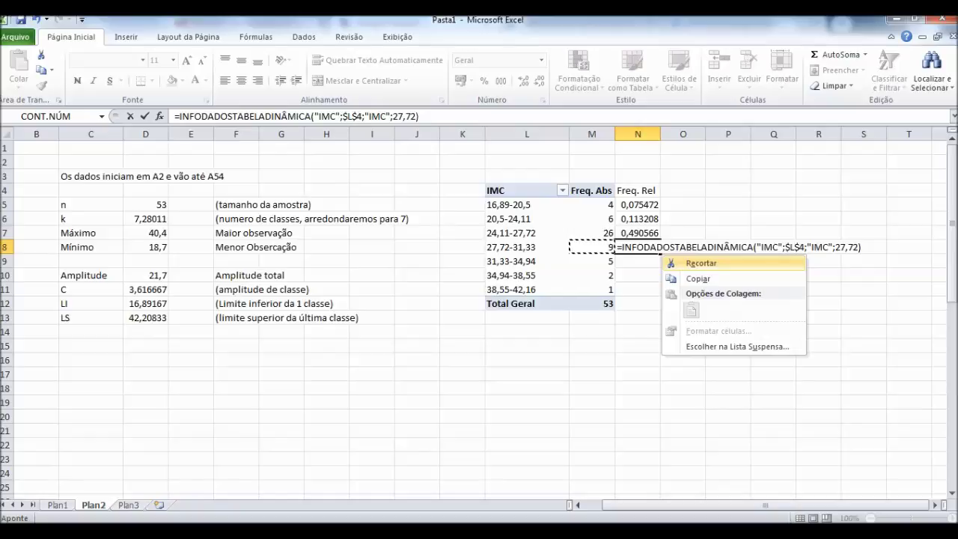
key("Escape")
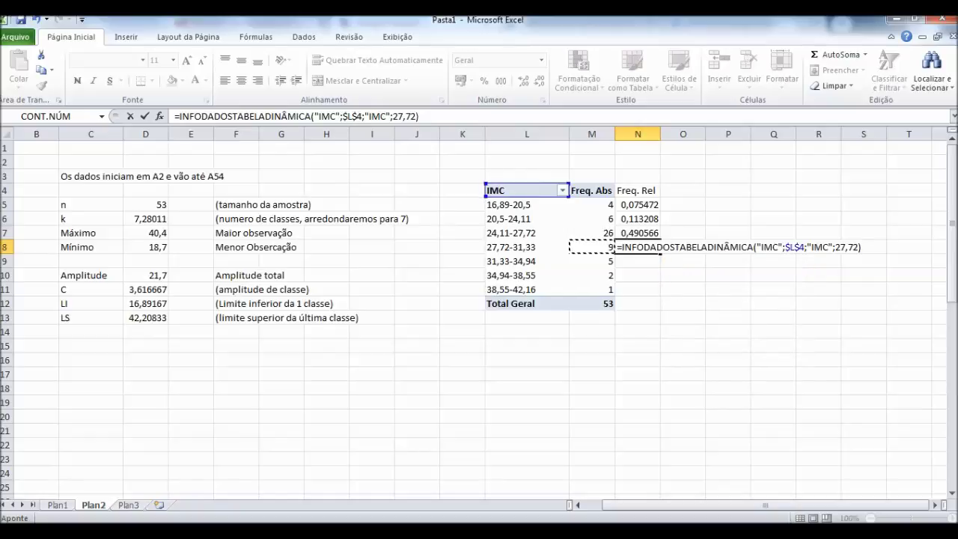
type("/")
left_click(603, 303)
key("Return")
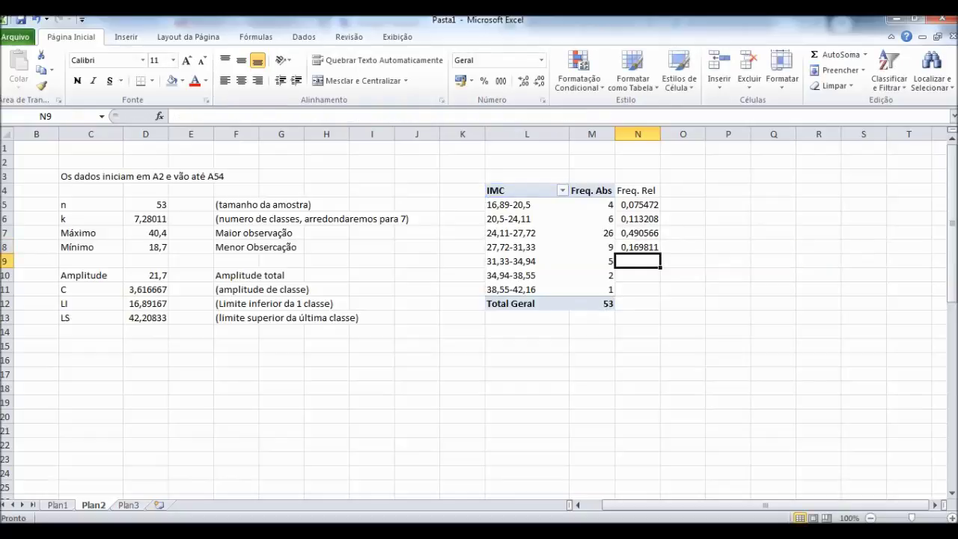
Enter relative frequency formulas in N9 to N11, dividing M9:M11 by the Total Geral M12.
type("=")
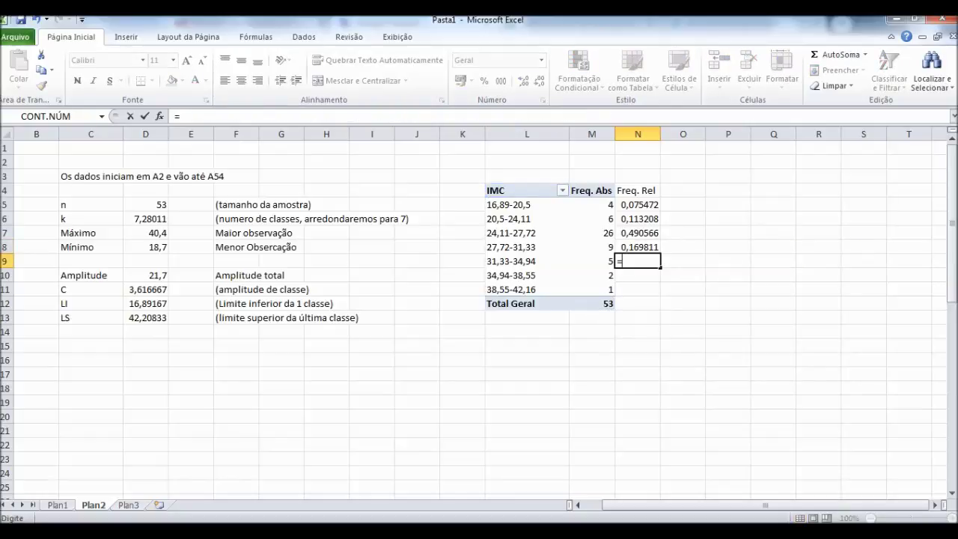
left_click(603, 260)
type("/")
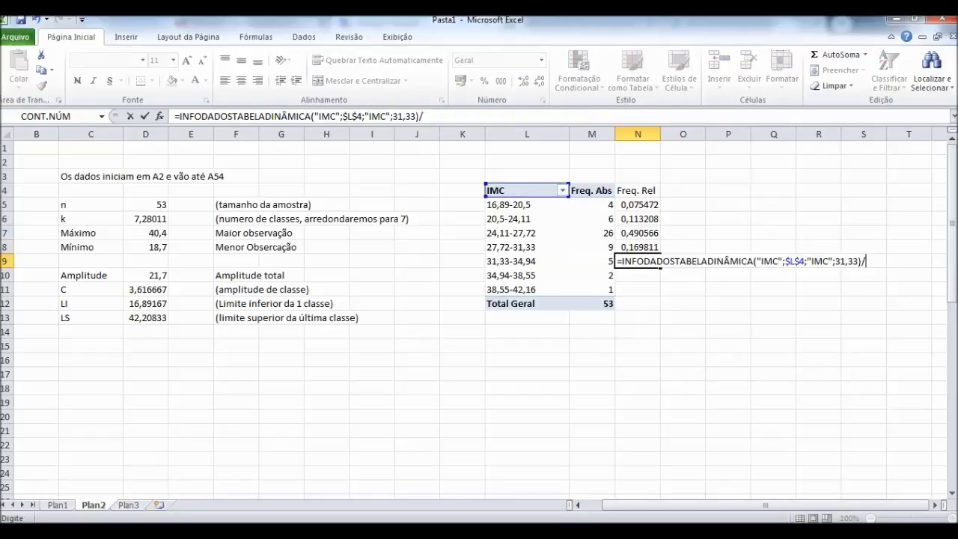
left_click(603, 303)
key("Return")
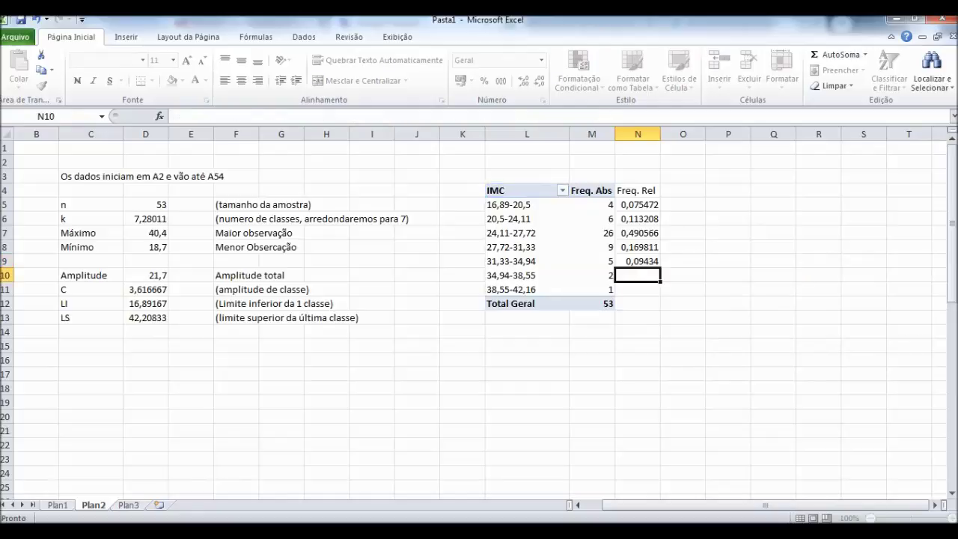
type("=")
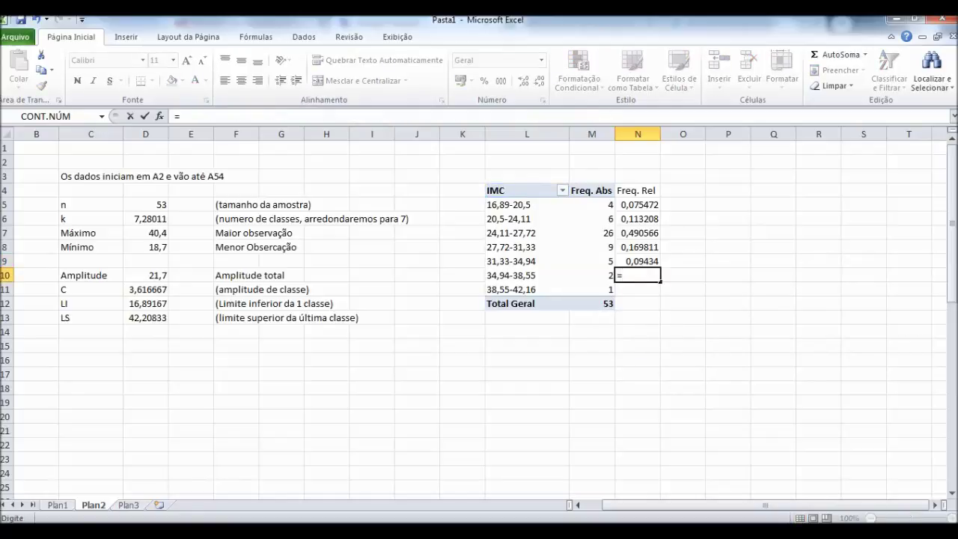
left_click(603, 274)
type("/")
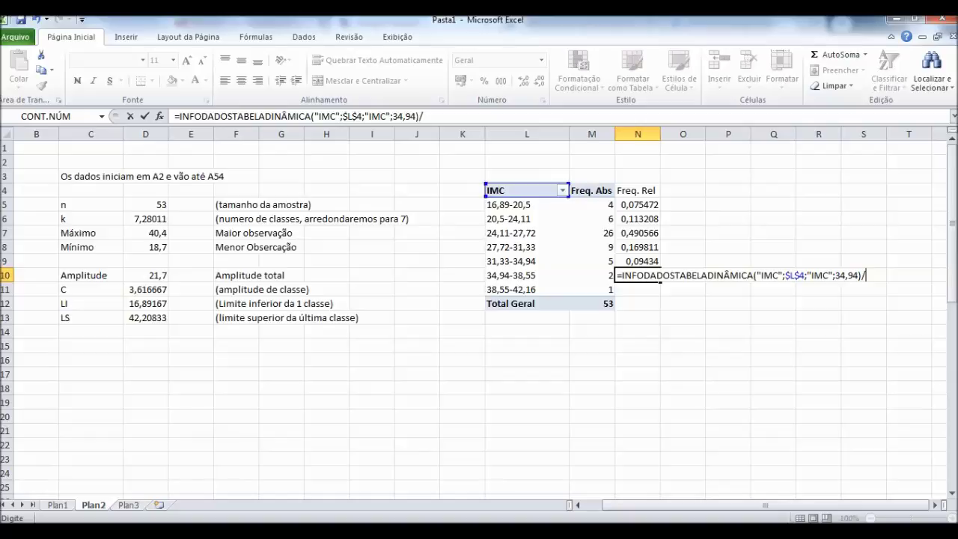
left_click(603, 304)
key("Return")
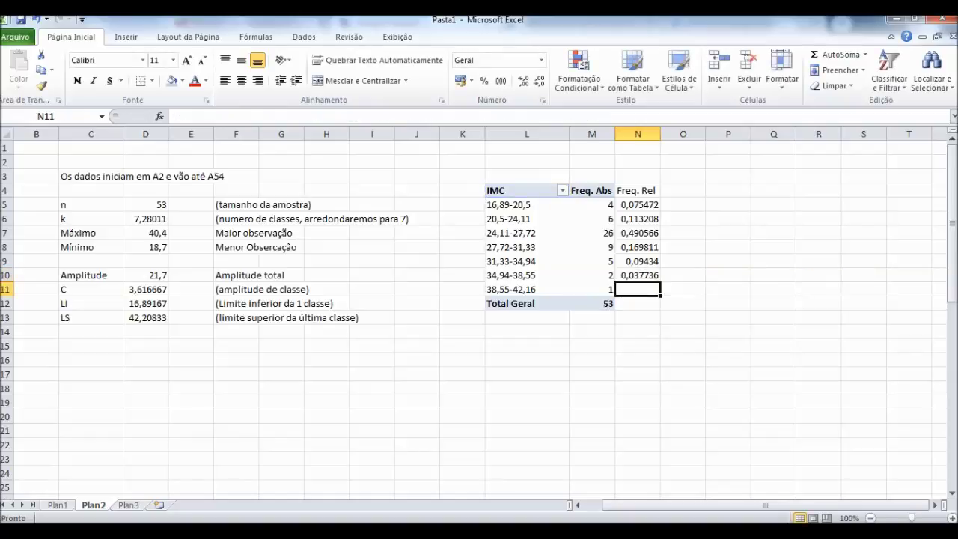
type("=")
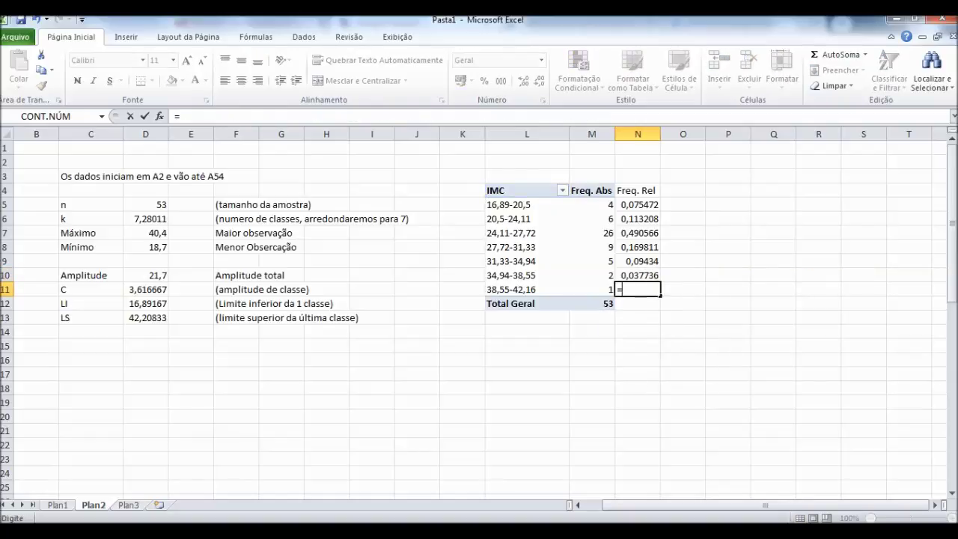
left_click(603, 289)
type("/")
left_click(603, 303)
key("Return")
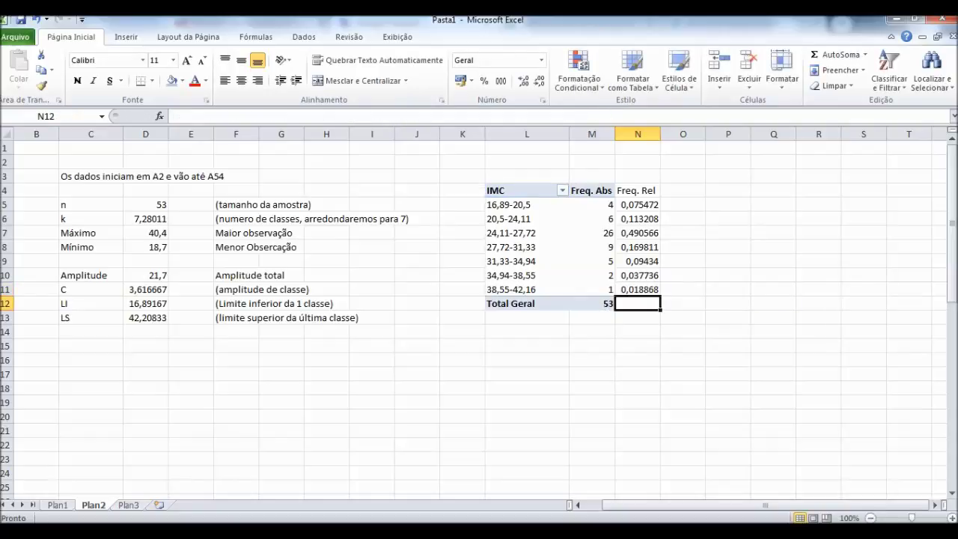
Total the relative frequencies in N12 with =SOMA(N5:N11), giving 1, and type Freq. % in O4.
type("=")
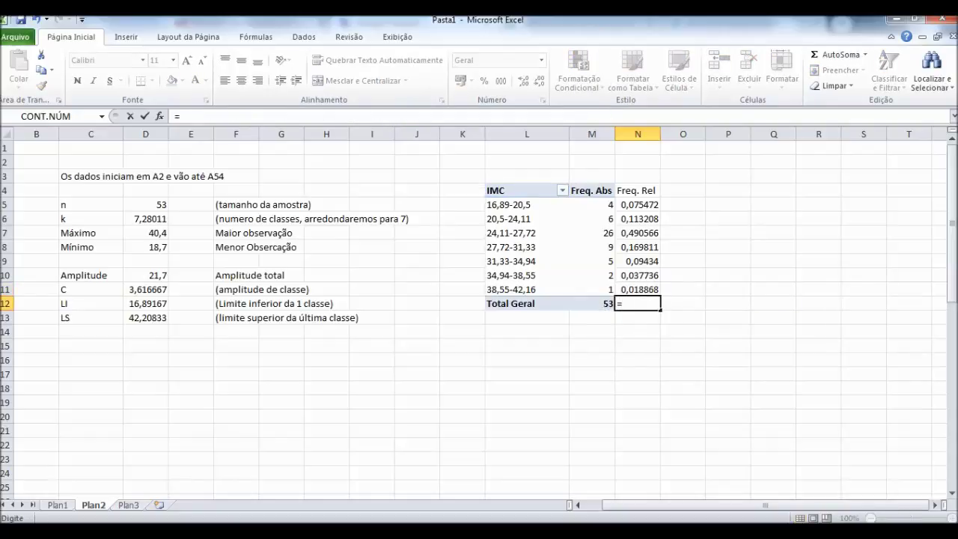
type("SOMA(")
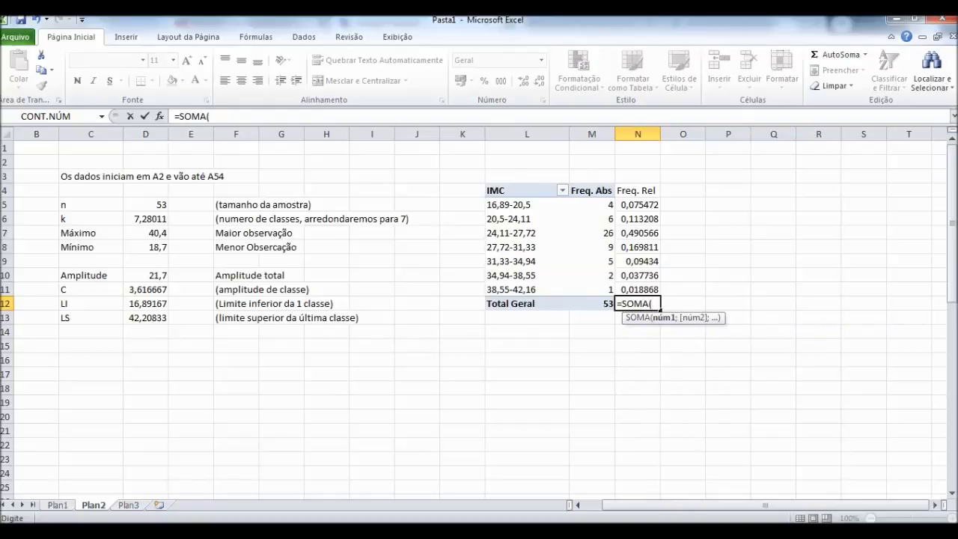
left_click_drag(638, 205, 638, 289)
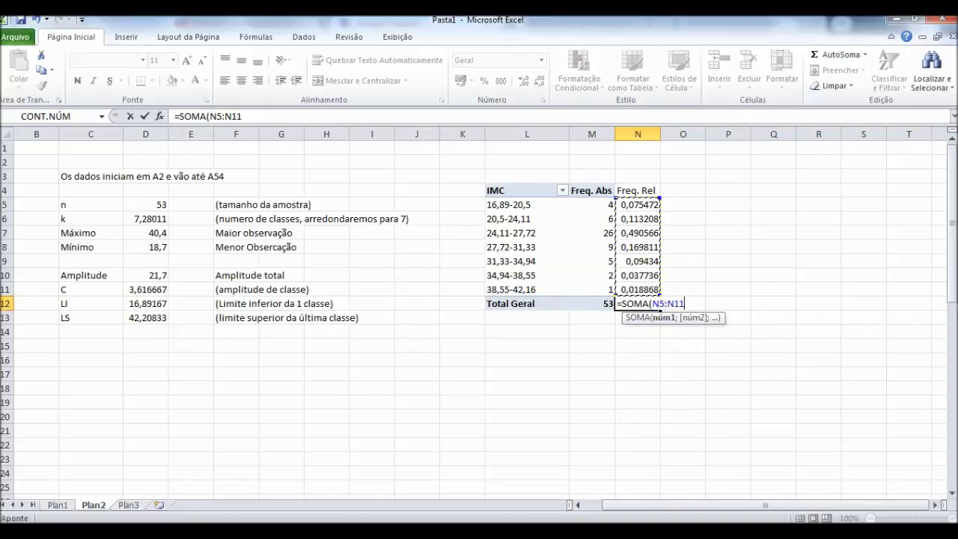
type(")")
key("Return")
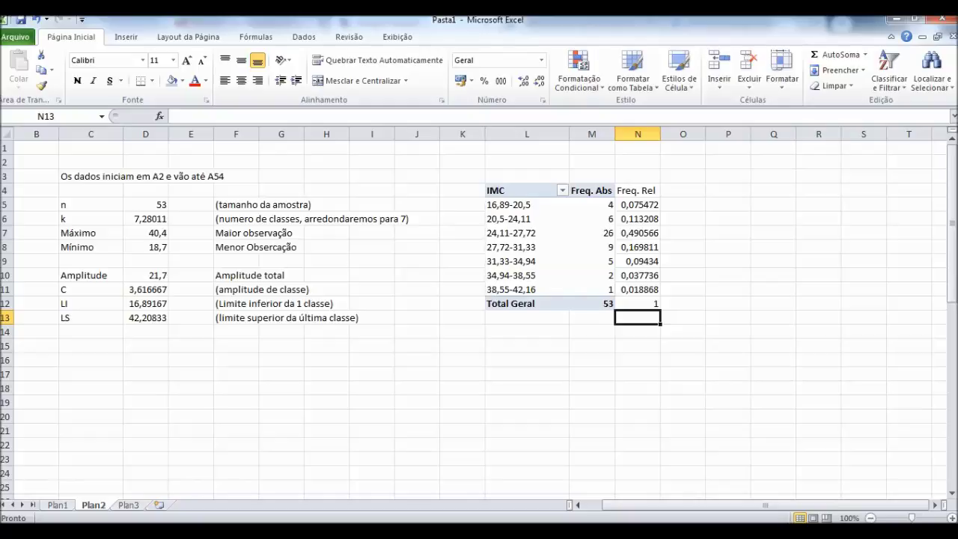
left_click(683, 191)
type("Freq.")
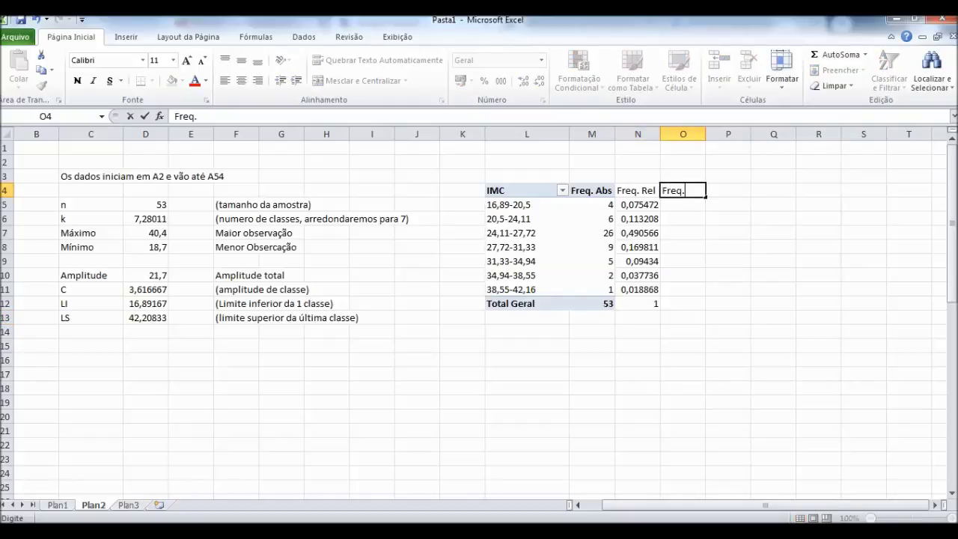
type(" %")
Enter =N5*100 in O5 and fill it down to O12 for the percent frequencies.
key("Return")
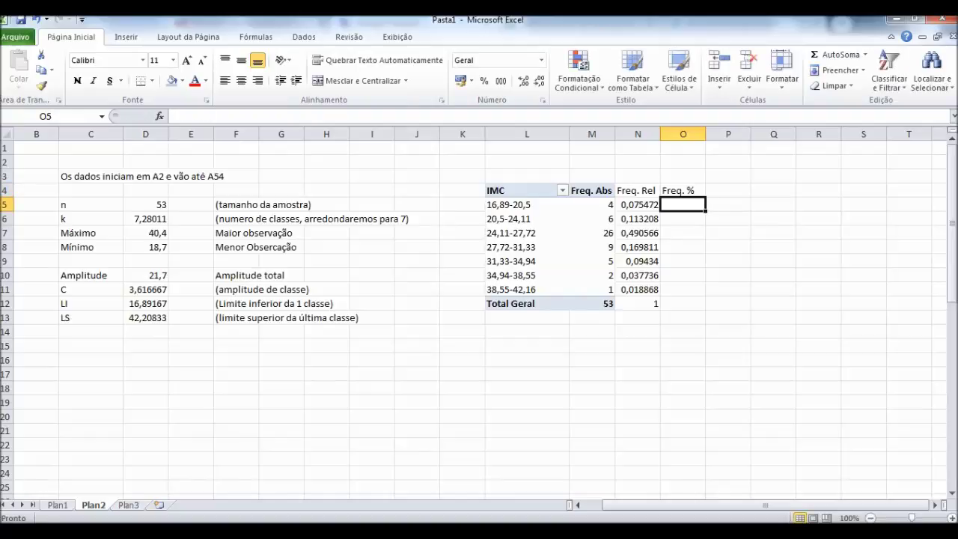
type("=")
key("Left")
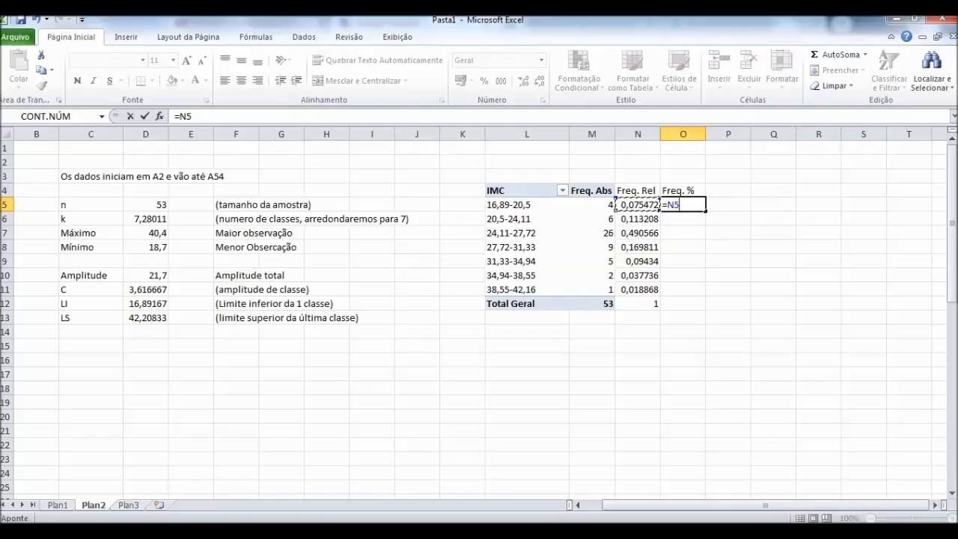
type("*100")
key("Return")
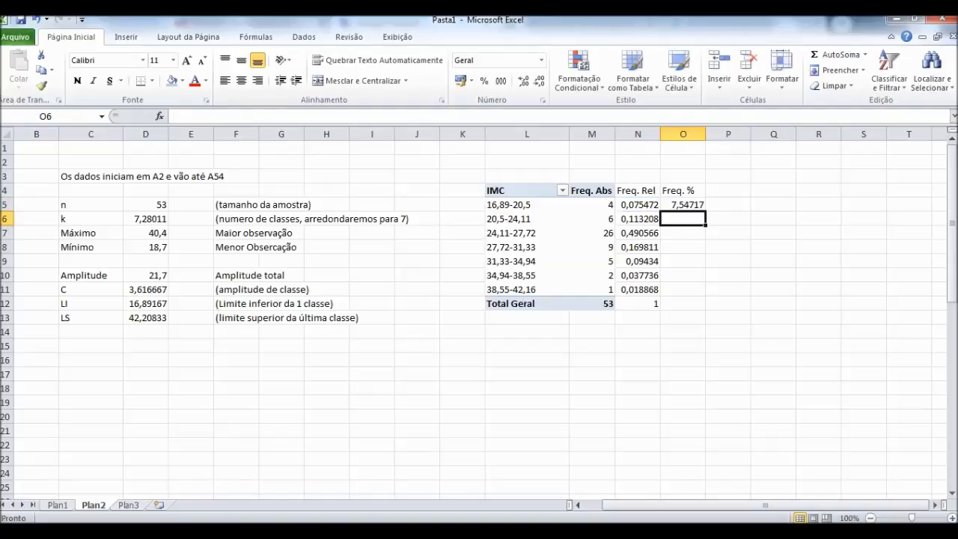
left_click(683, 205)
left_click_drag(705, 211, 696, 304)
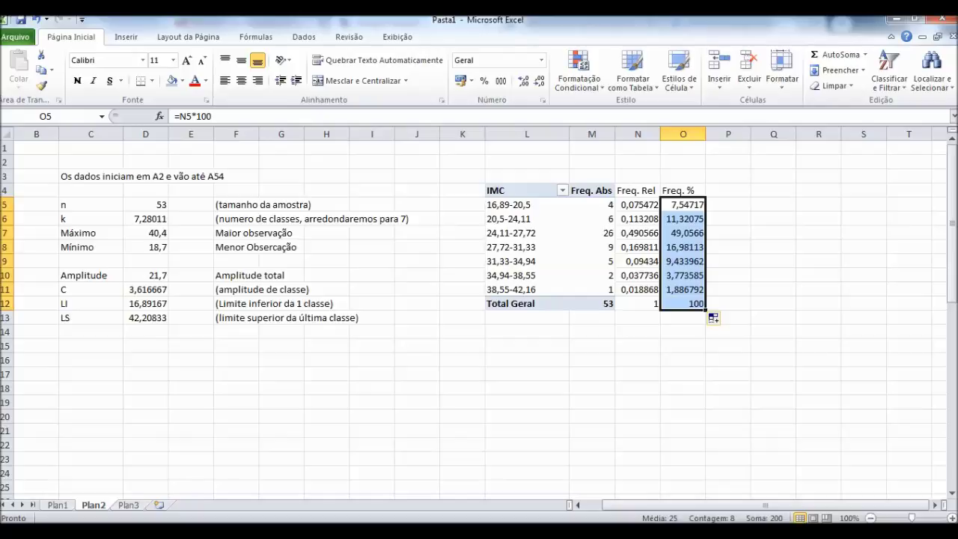
Bold the header row L4:O4 and Total Geral row L12:O12, then select L4:M11.
left_click(728, 275)
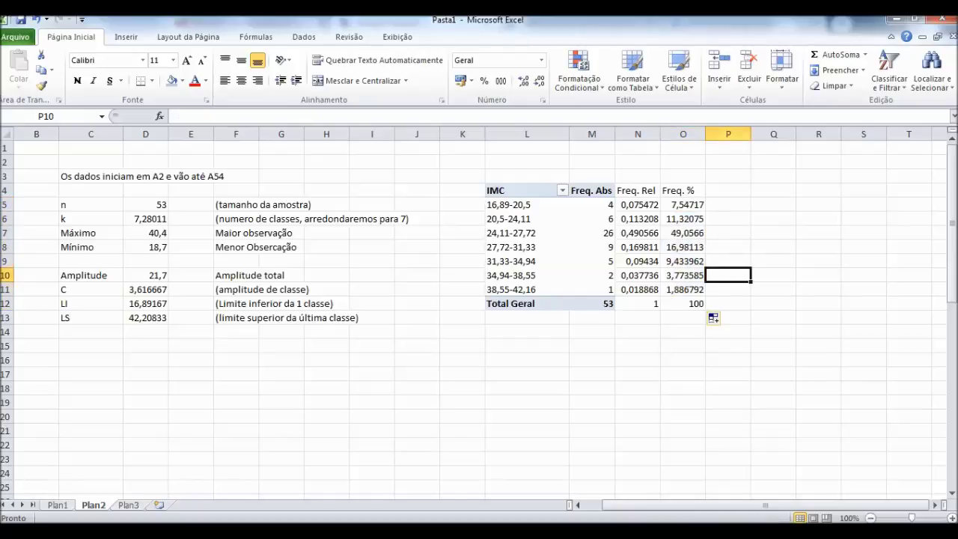
left_click_drag(524, 190, 683, 190)
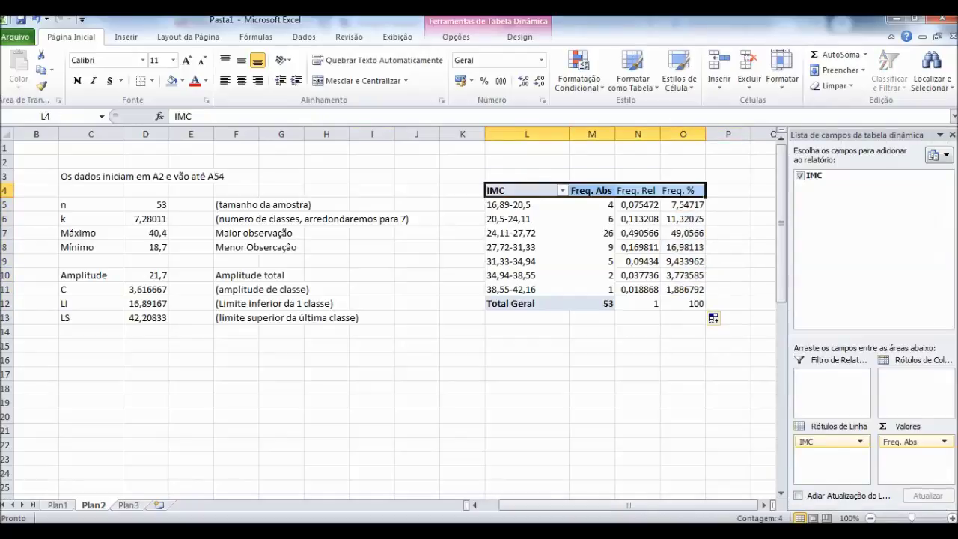
left_click(78, 80)
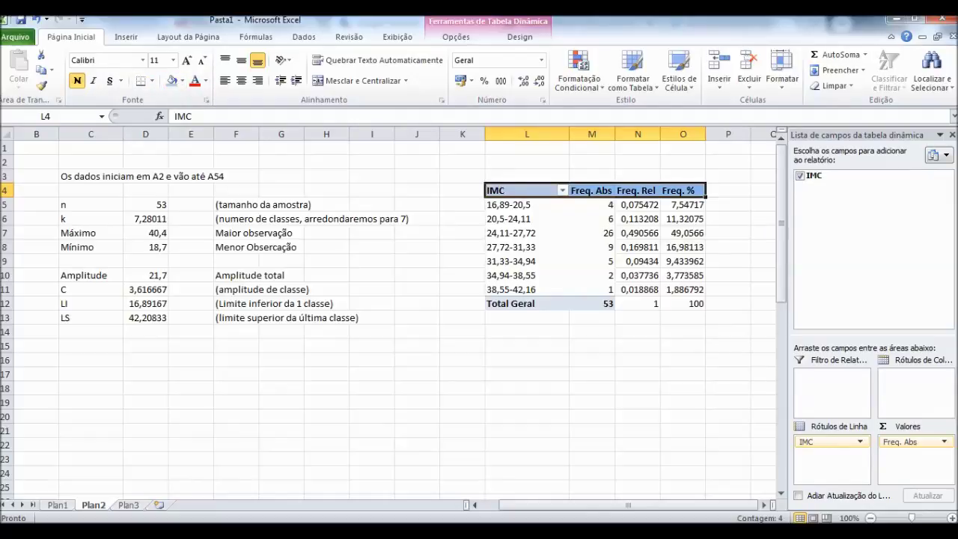
left_click_drag(524, 303, 599, 303)
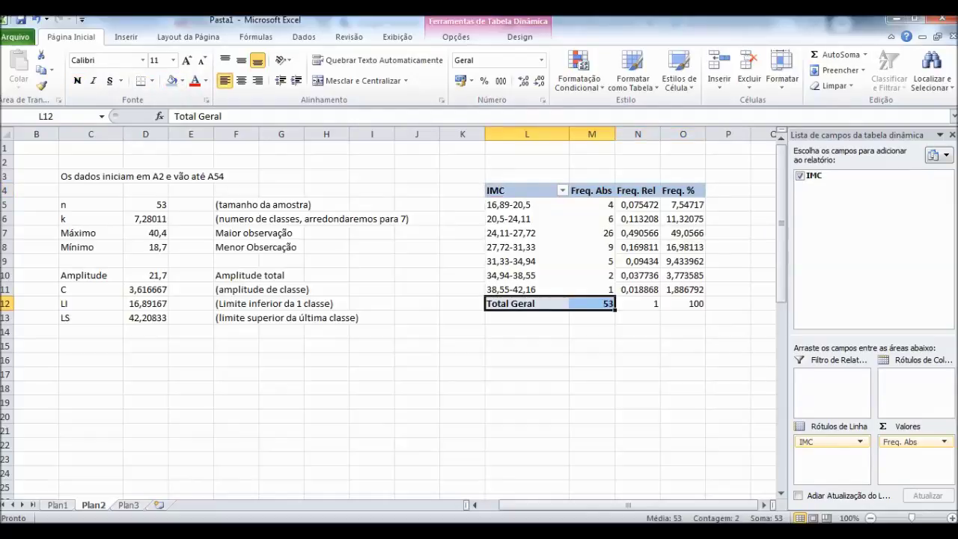
left_click_drag(598, 303, 692, 303)
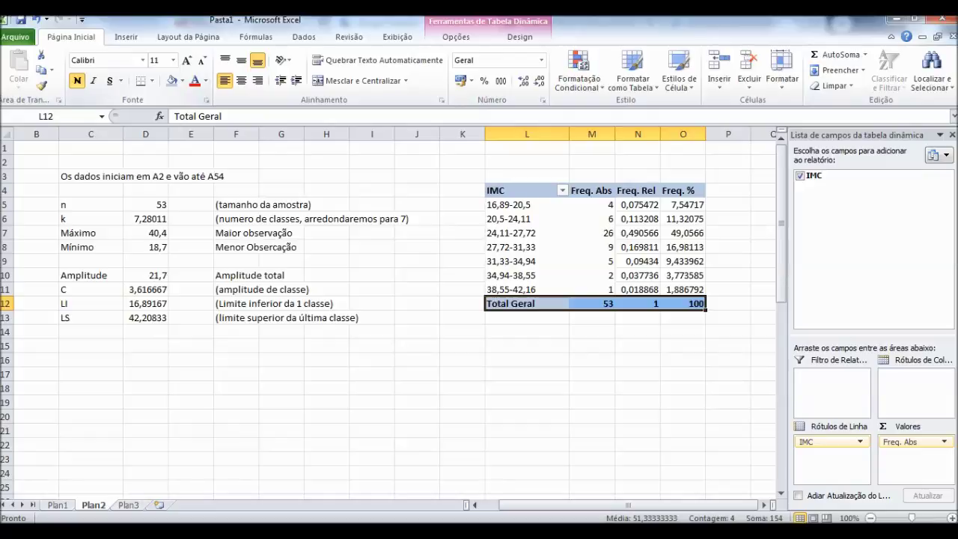
left_click(526, 359)
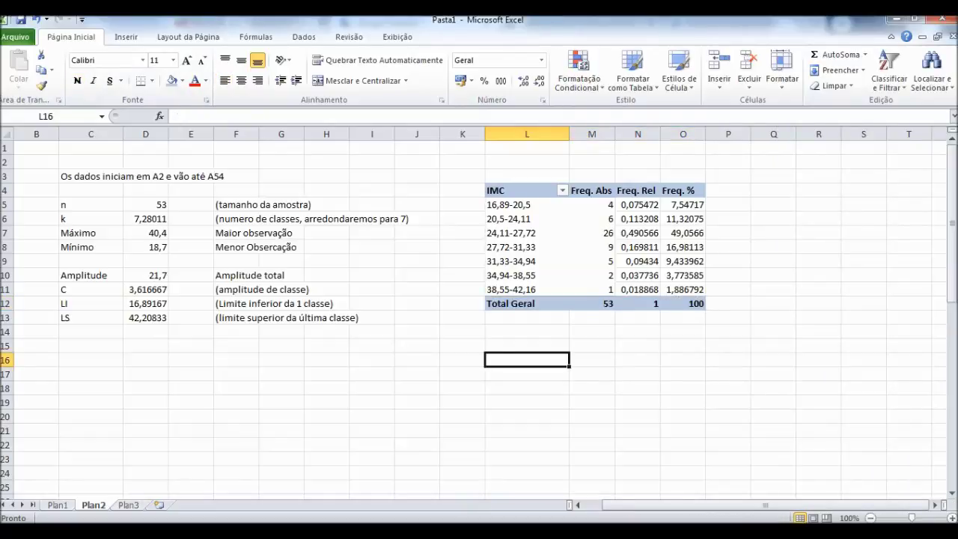
left_click_drag(525, 190, 591, 289)
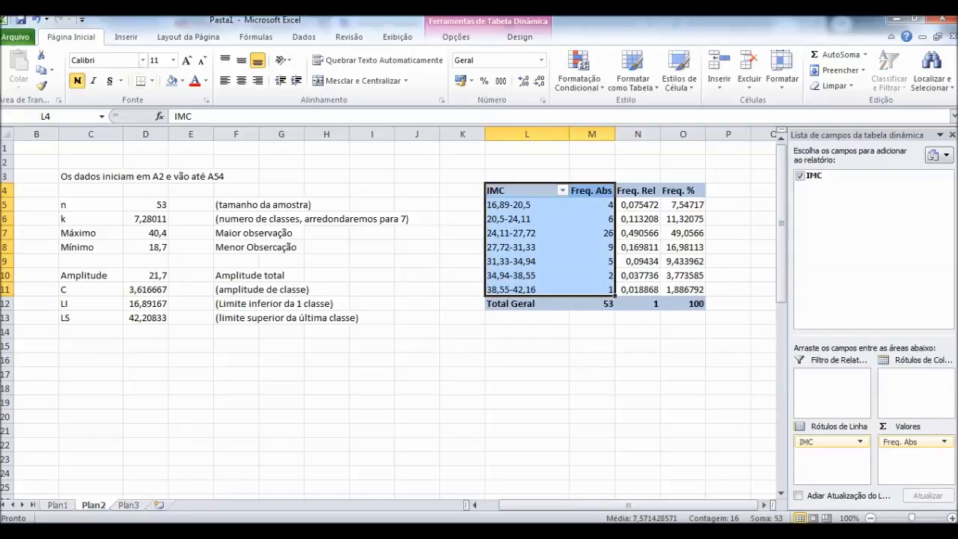
left_click(125, 37)
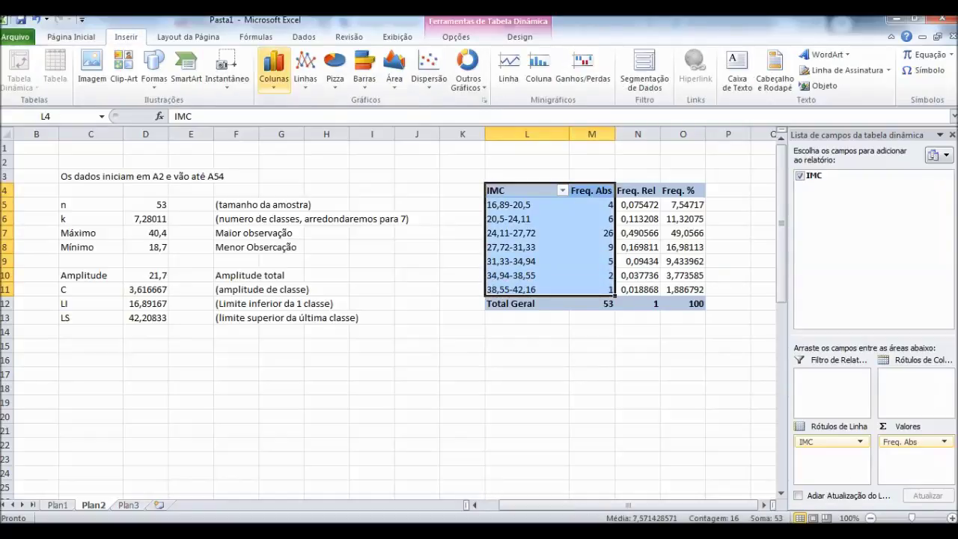
Insert a clustered column pivot chart of Freq. Abs per IMC class, placed below the table.
left_click(274, 75)
left_click(279, 127)
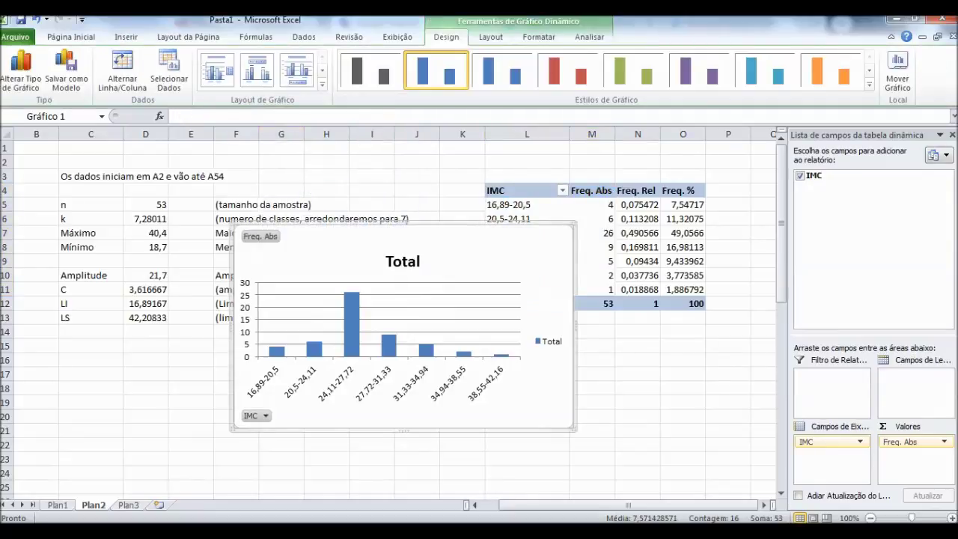
mouse_move(487, 248)
left_mouse_down()
mouse_move(668, 351)
mouse_move(687, 346)
left_mouse_up()
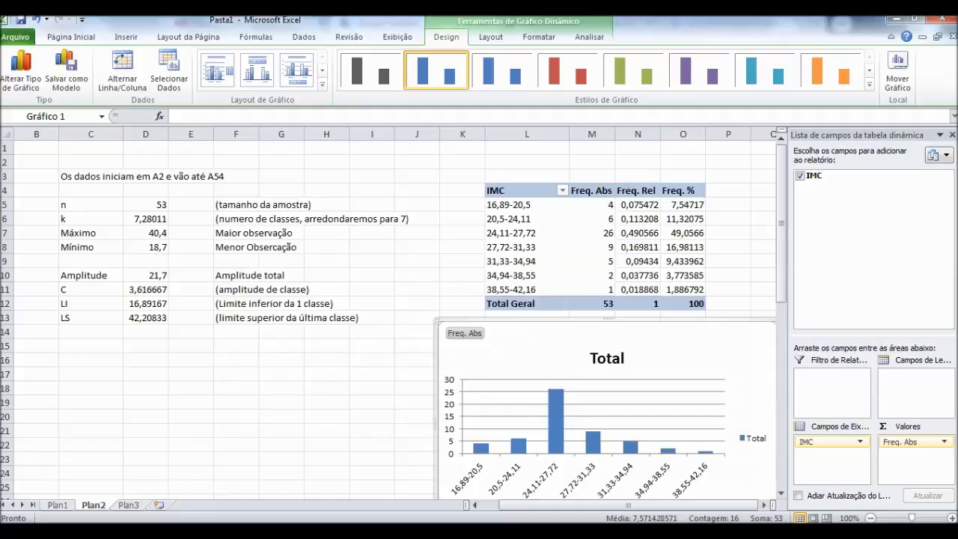
left_click(727, 275)
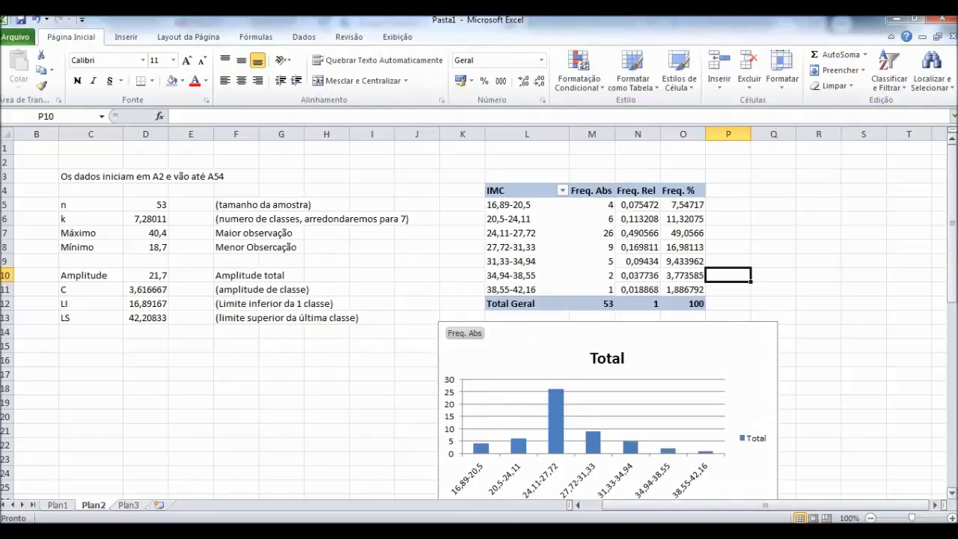
left_click_drag(952, 222, 952, 255)
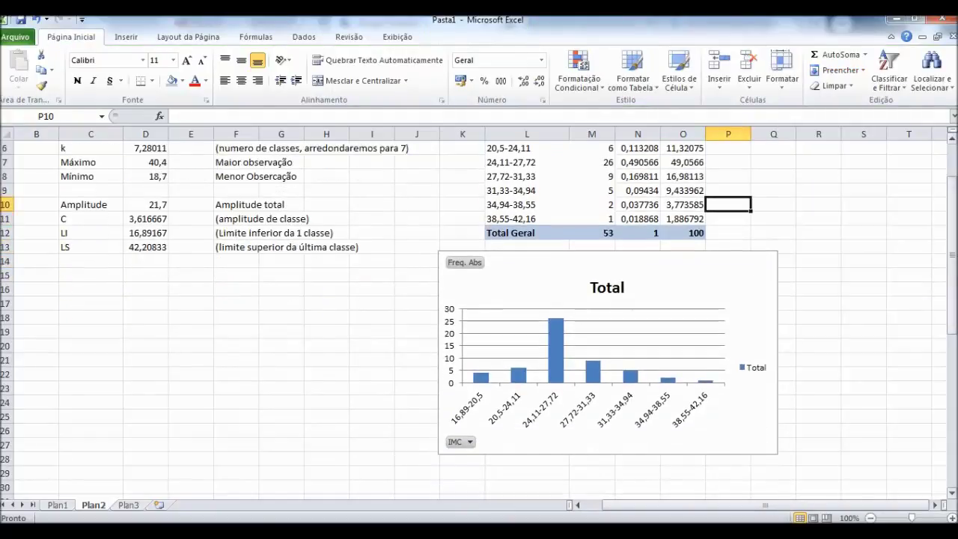
left_click(607, 322)
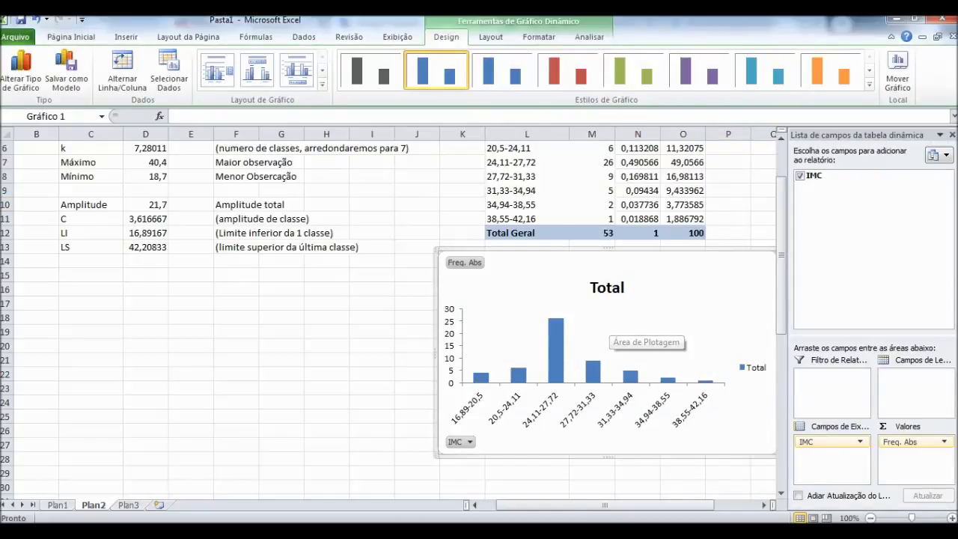
Set the column series gap width to 0% so the bars touch.
left_click(629, 374)
key("ctrl+1")
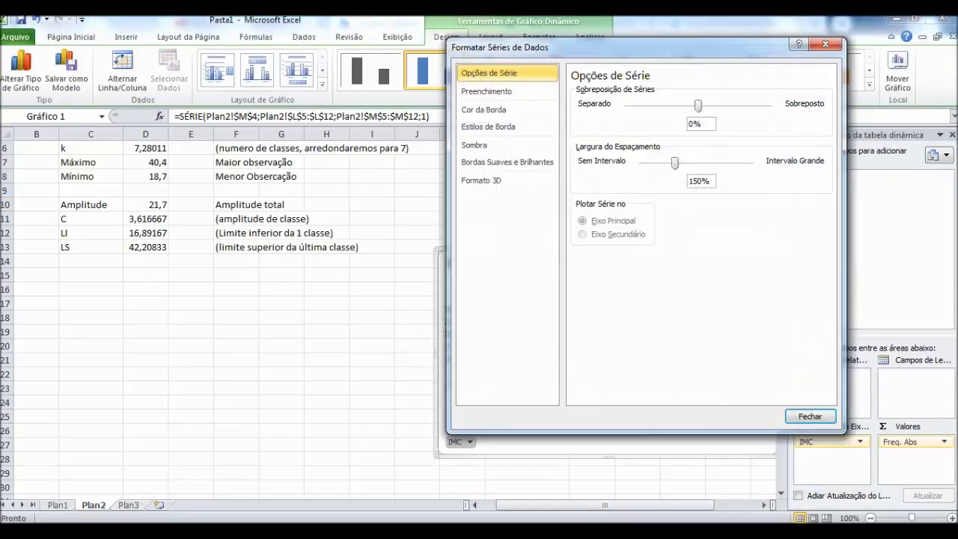
left_click_drag(675, 162, 641, 163)
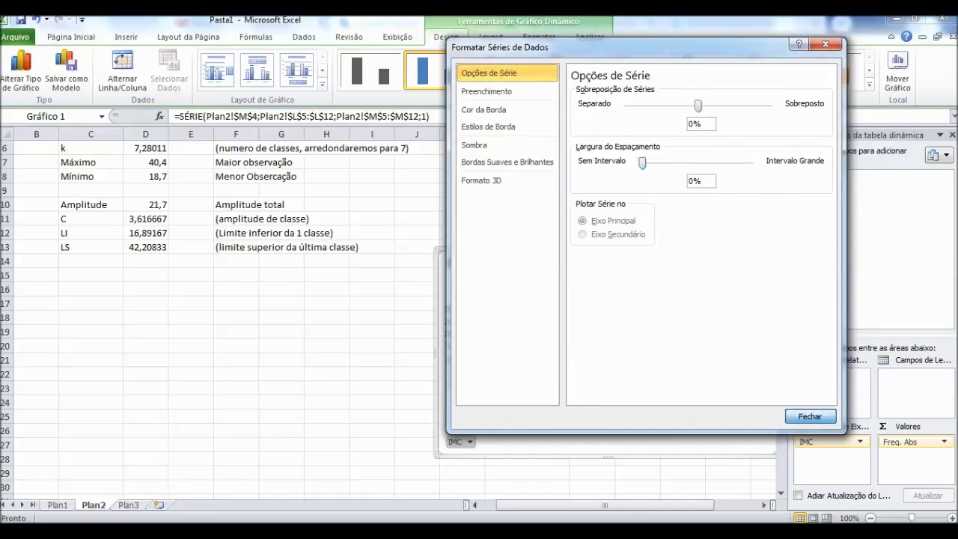
left_click(810, 416)
Replace the chart title Total with Histograma.
double_click(607, 287)
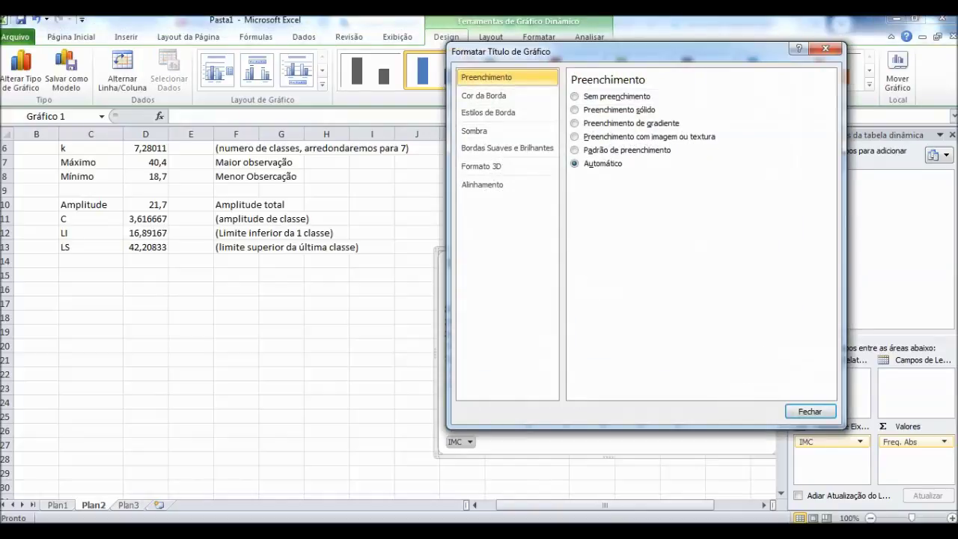
key("Escape")
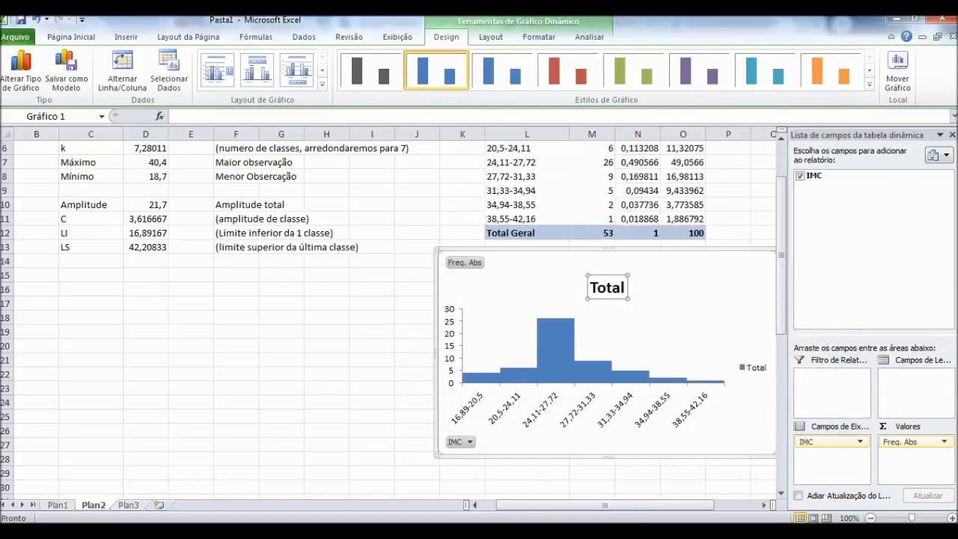
left_click(607, 288)
key("BackSpace")
key("BackSpace")
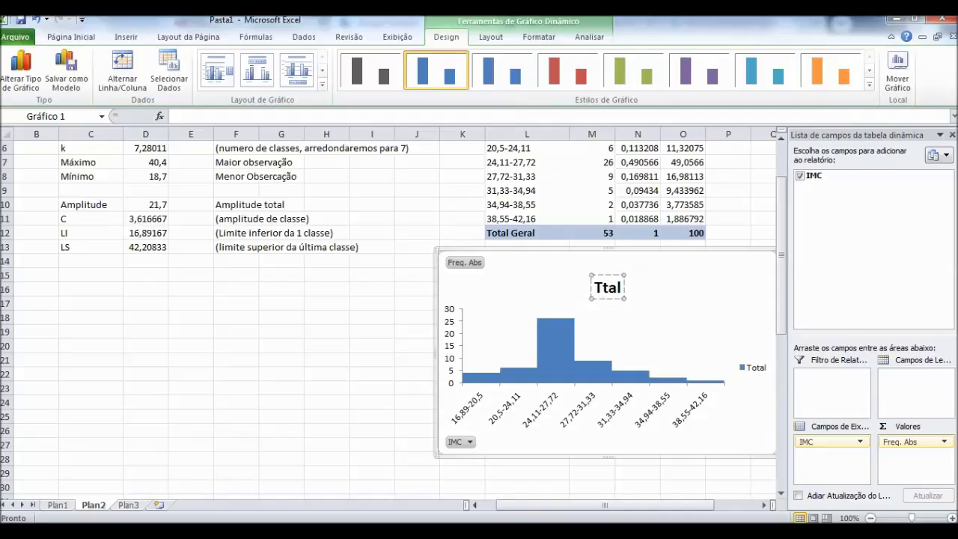
key("Delete")
key("Delete")
key("Delete")
type("Histograma")
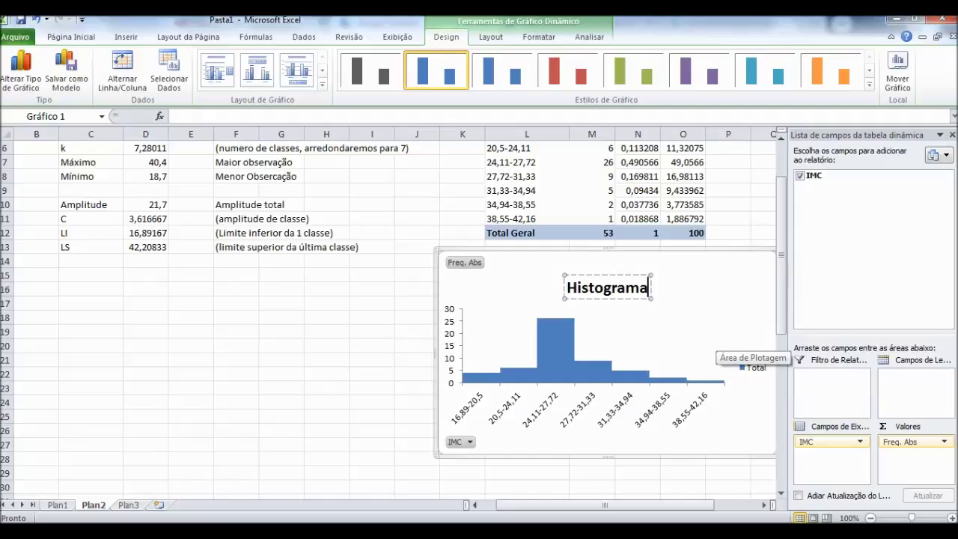
left_click(658, 329)
left_click(727, 233)
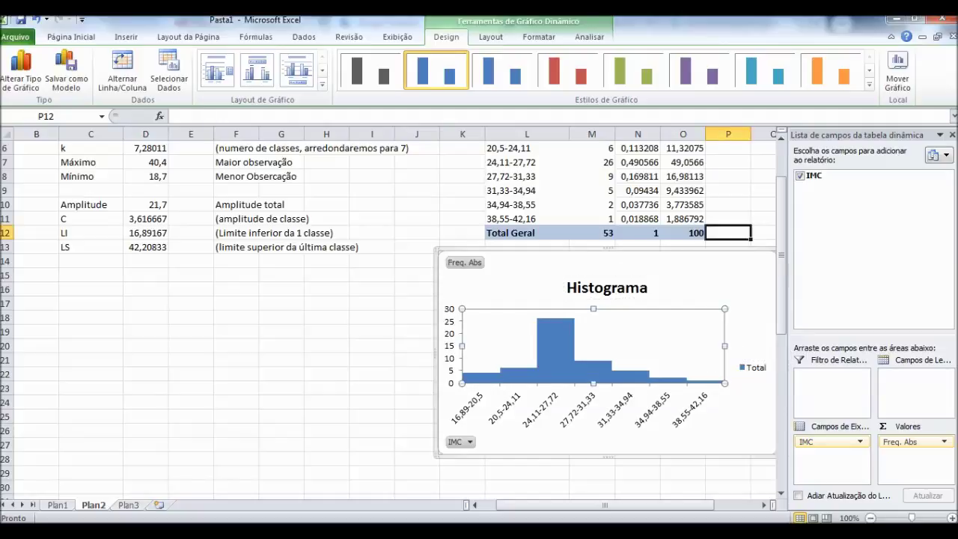